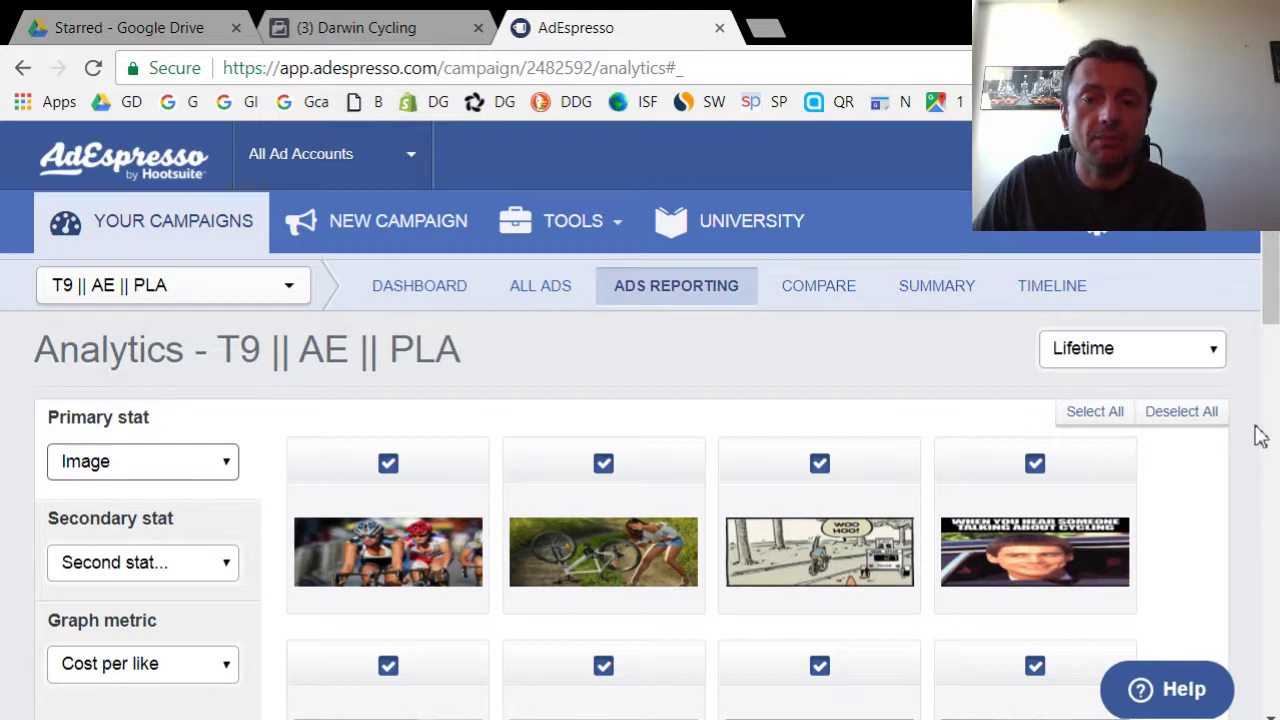
pyautogui.scroll(-3, 1260, 432)
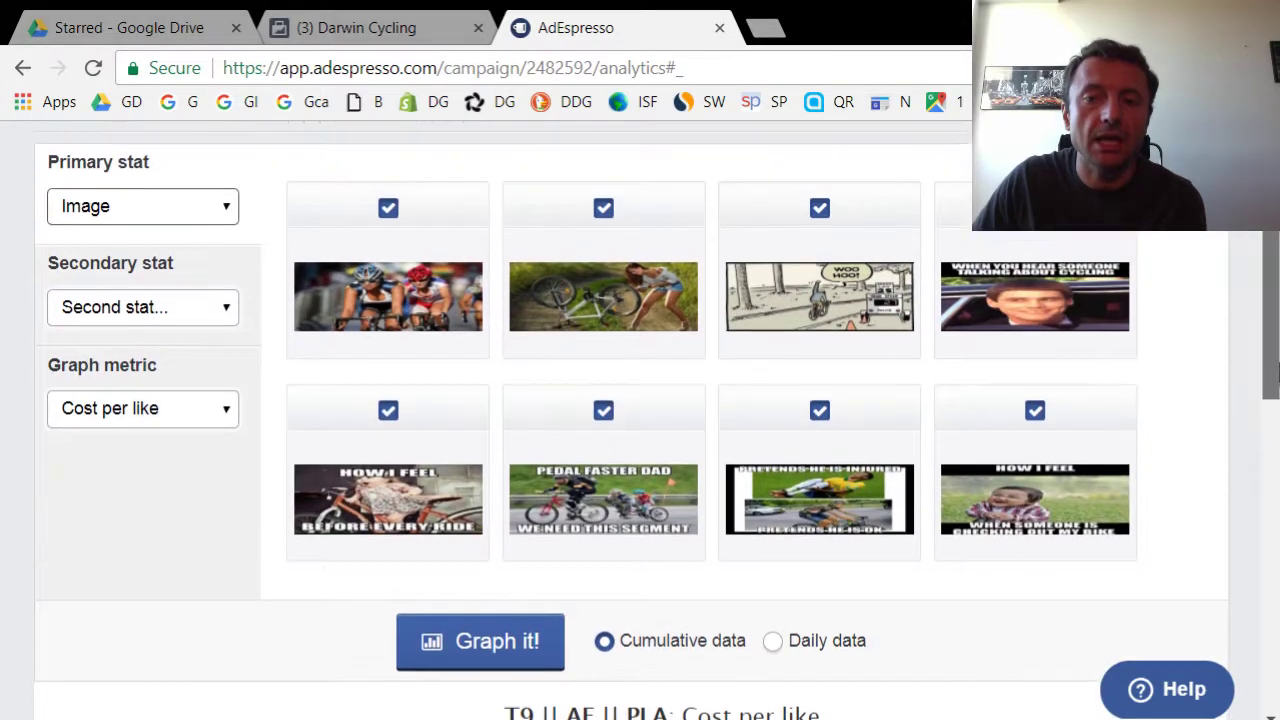
pyautogui.moveTo(1273, 378); pyautogui.dragTo(1271, 375)
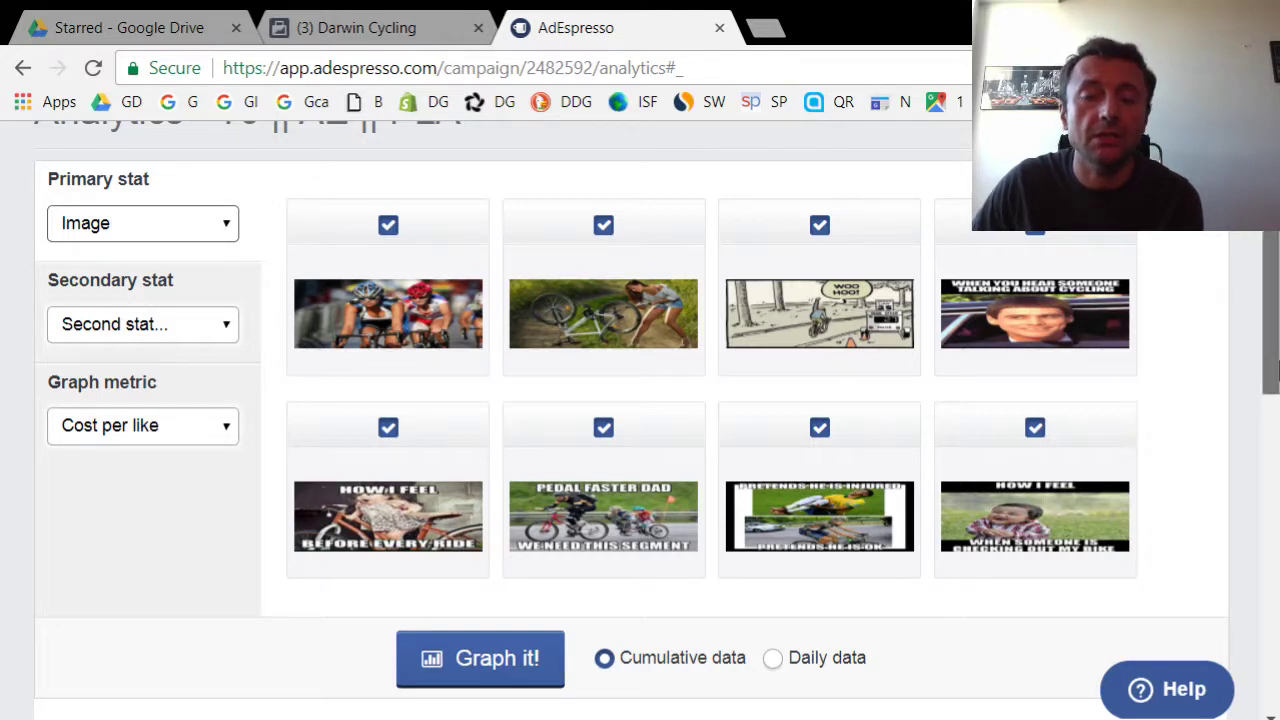
pyautogui.scroll(1, 1200, 425)
pyautogui.scroll(-1, 1200, 425)
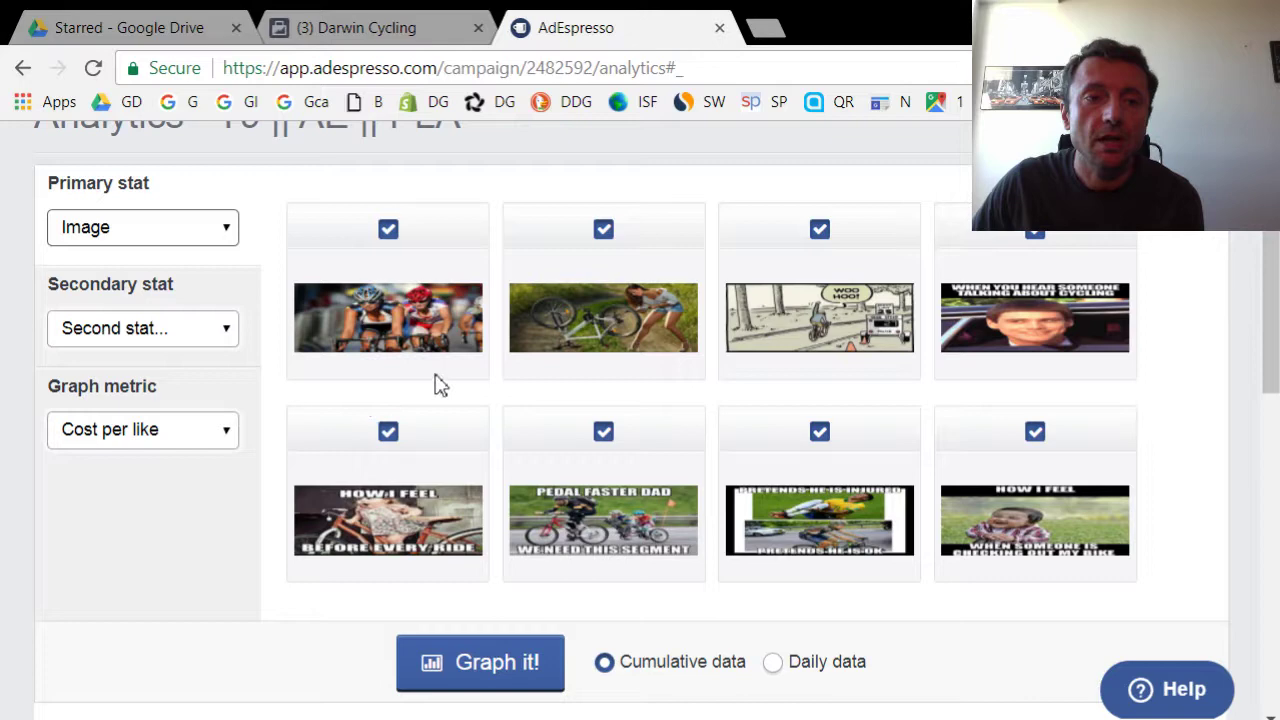
pyautogui.scroll(-1, 369, 376)
pyautogui.scroll(-3, 365, 385)
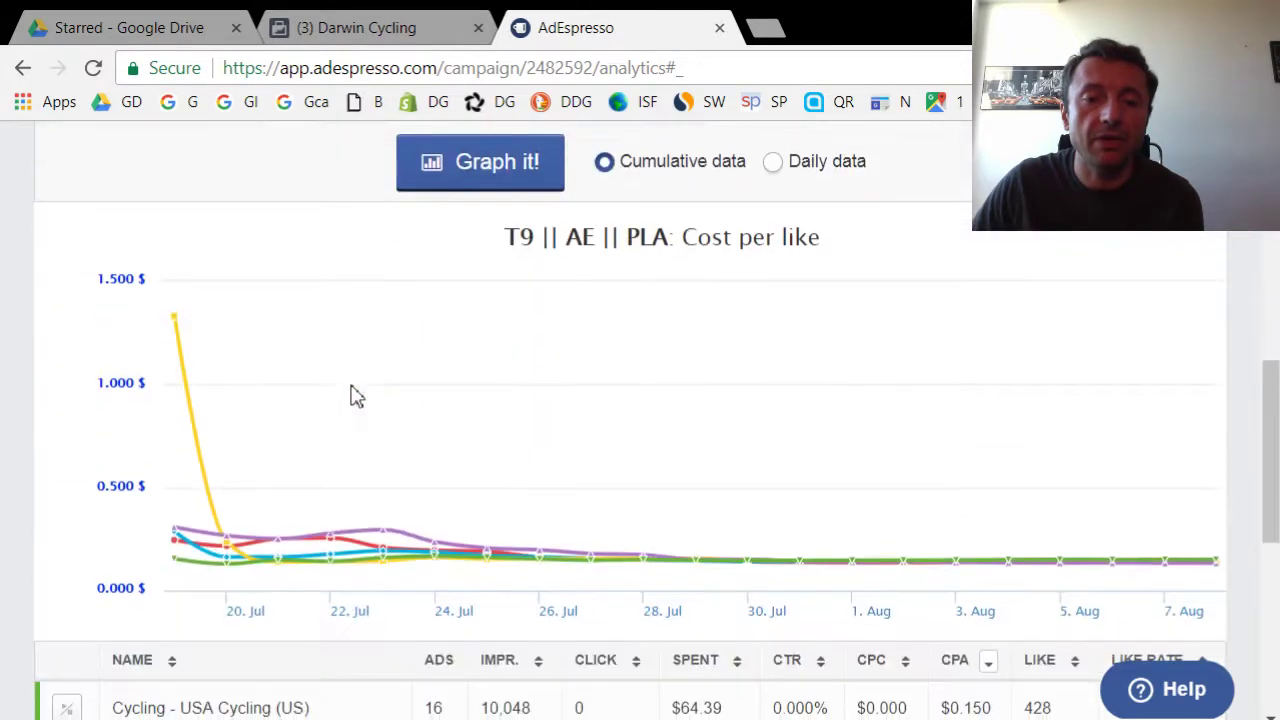
pyautogui.scroll(1, 352, 386)
pyautogui.scroll(1, 360, 380)
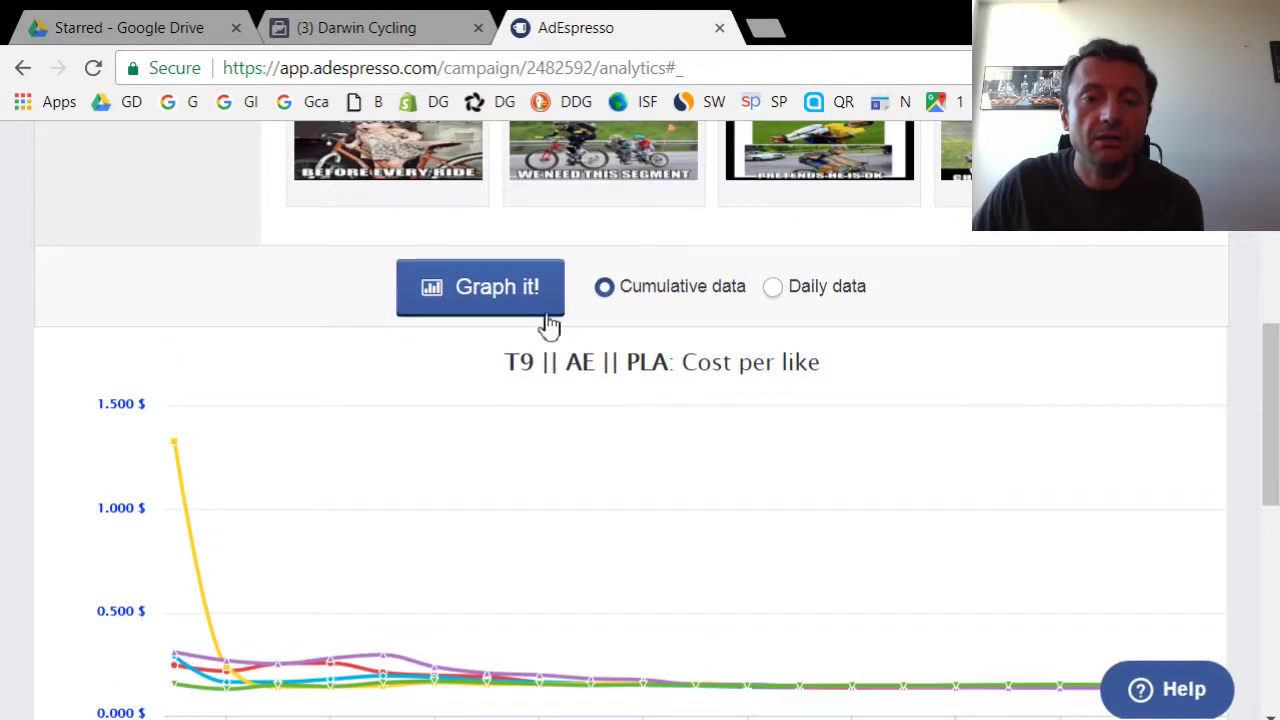
pyautogui.scroll(3, 400, 340)
pyautogui.scroll(5, 395, 350)
pyautogui.scroll(-5, 400, 380)
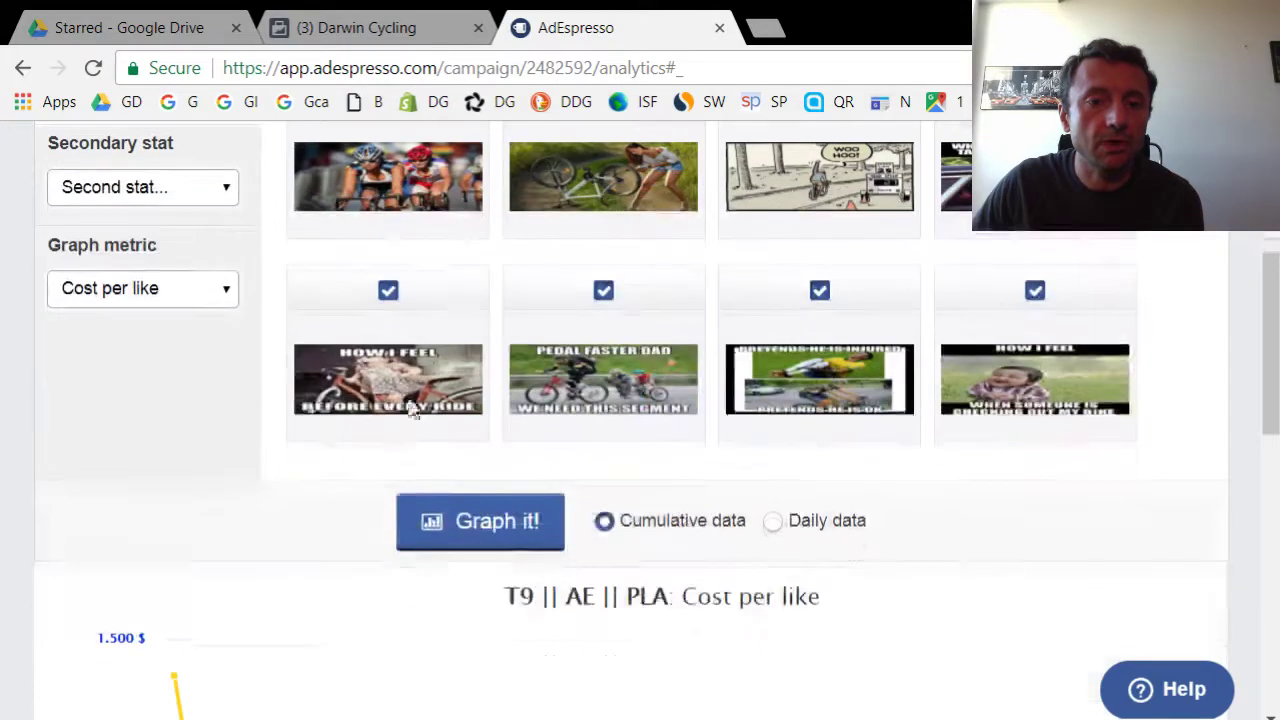
# Graph cumulative cost per like per image and check the top image's $0.406 CPA
pyautogui.click(480, 528)
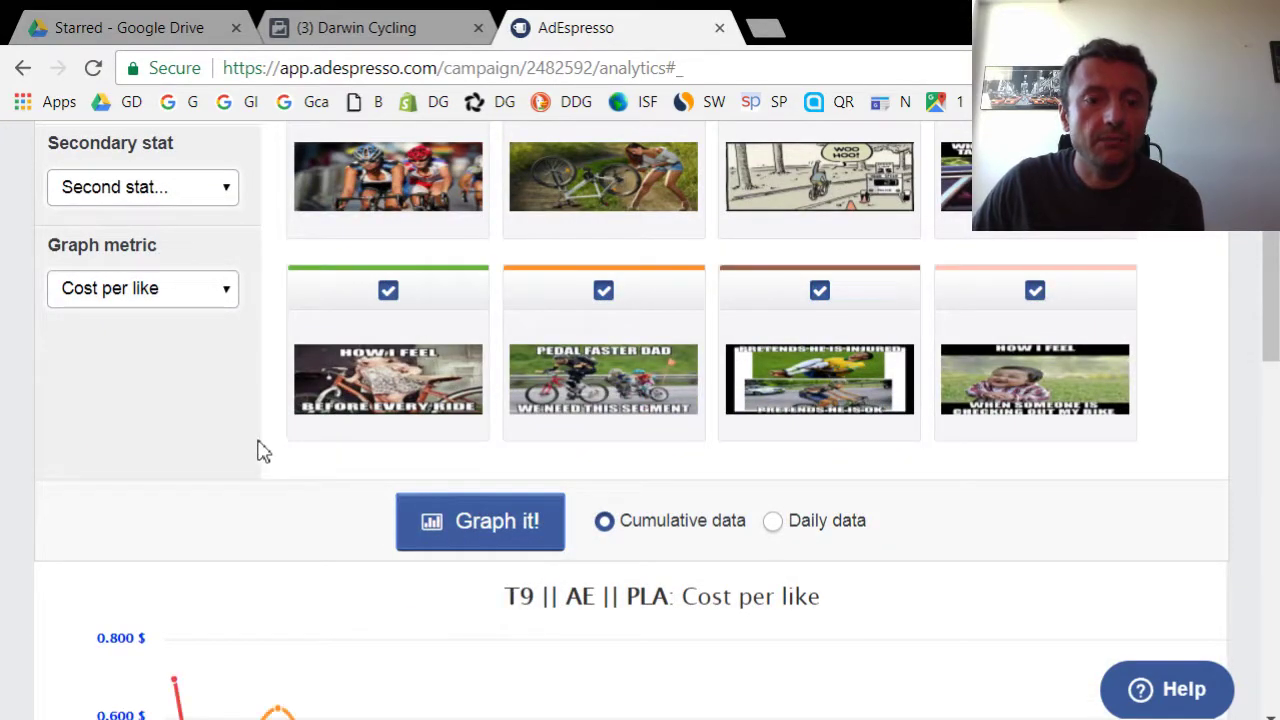
pyautogui.scroll(-4, 257, 443)
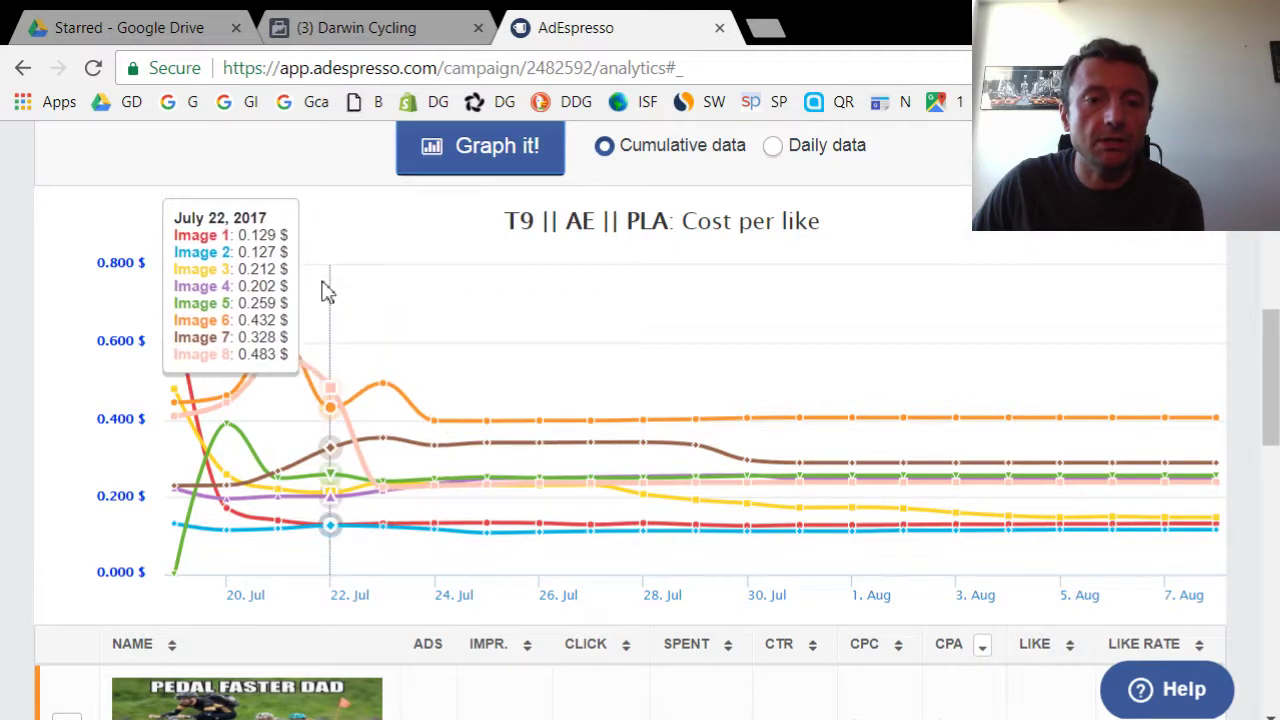
pyautogui.scroll(-1, 305, 290)
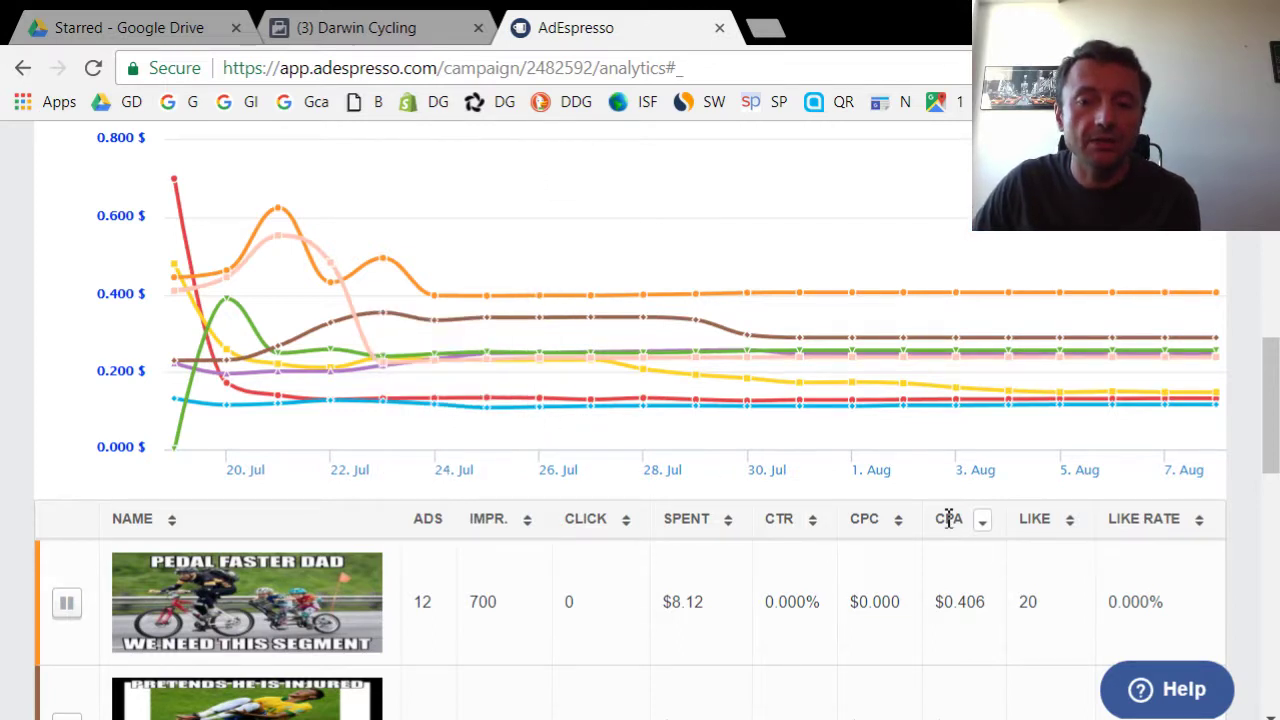
pyautogui.moveTo(936, 518); pyautogui.dragTo(965, 518)
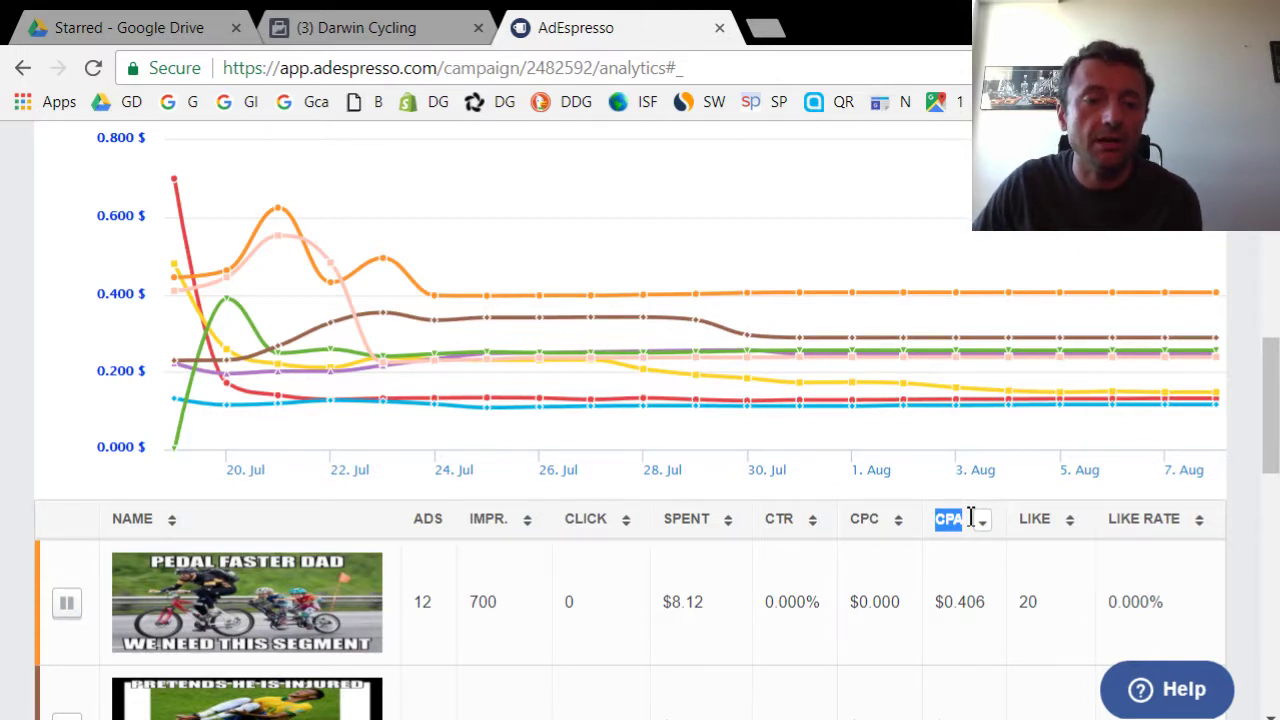
# Sort the image table by CPA ascending and highlight the lowest value, $0.116
pyautogui.scroll(-2, 965, 512)
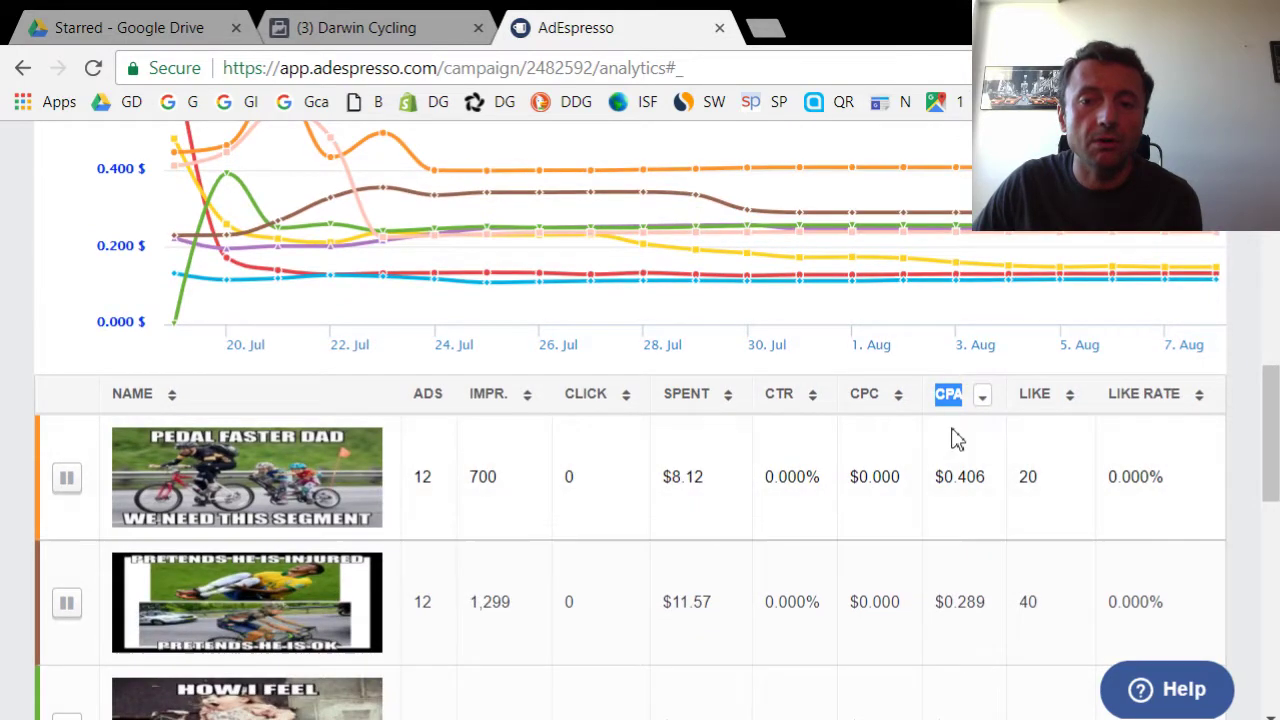
pyautogui.click(953, 398)
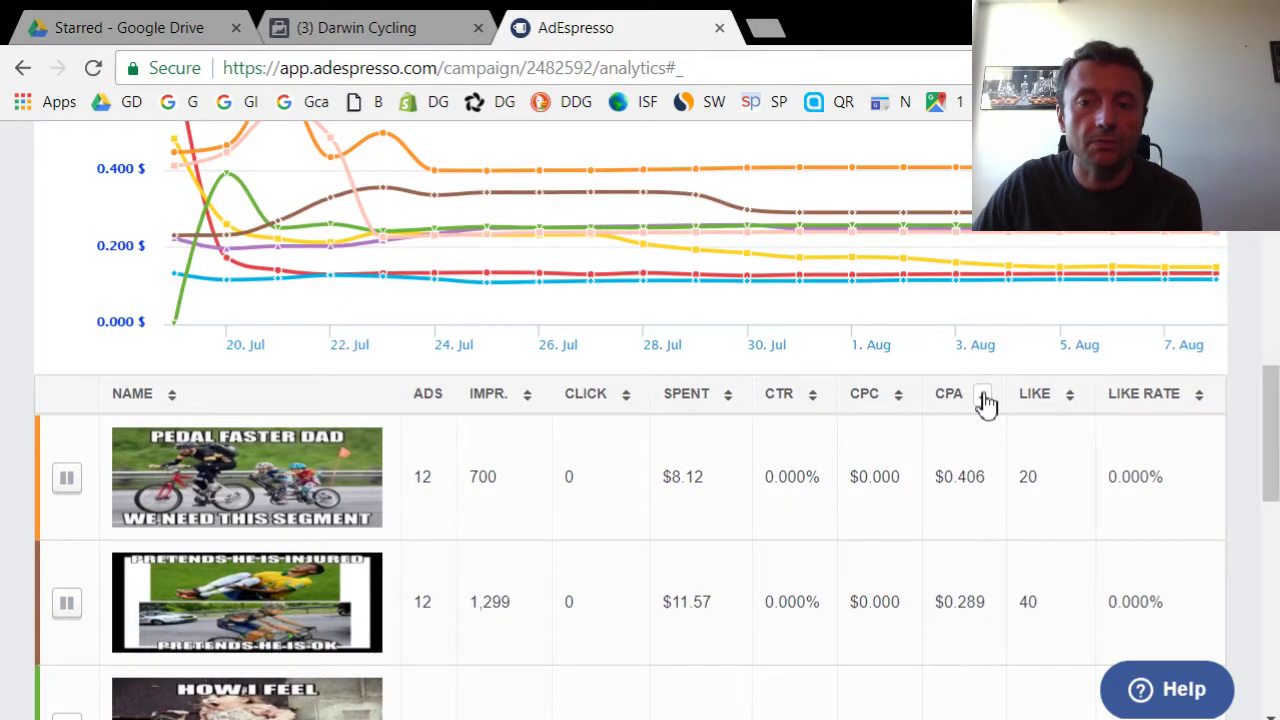
pyautogui.click(983, 397)
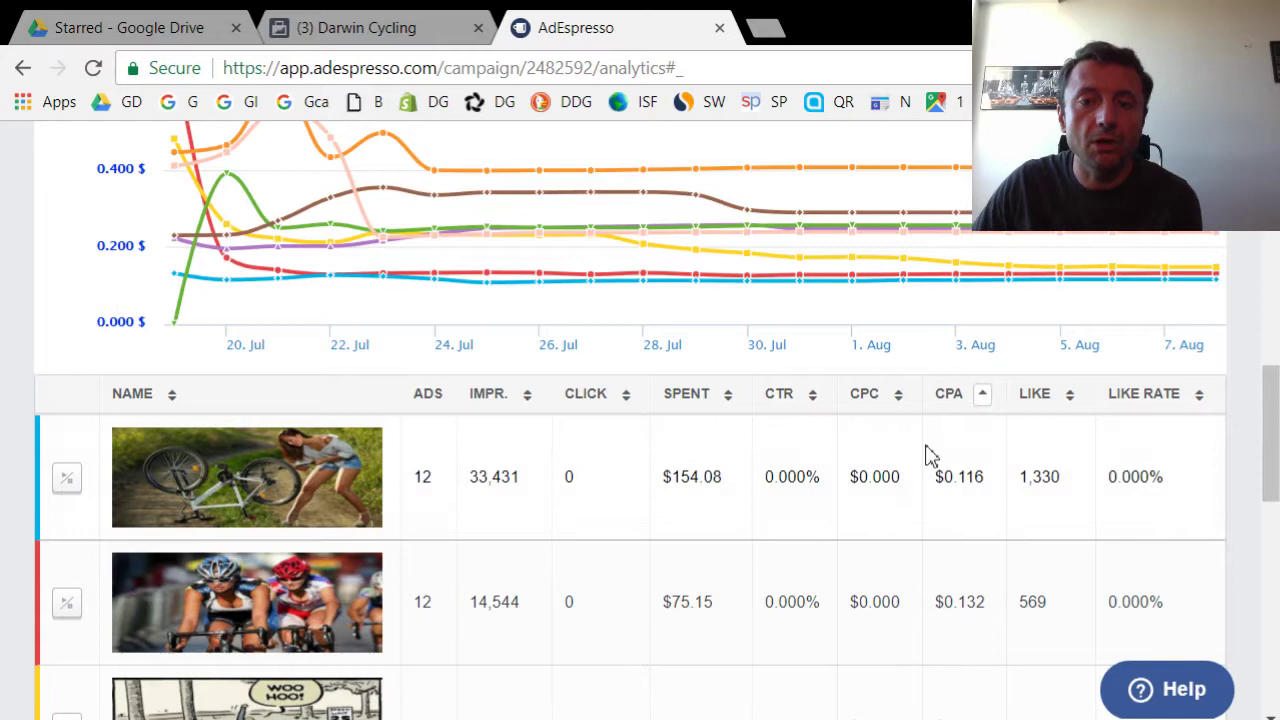
pyautogui.moveTo(940, 477); pyautogui.dragTo(1000, 486)
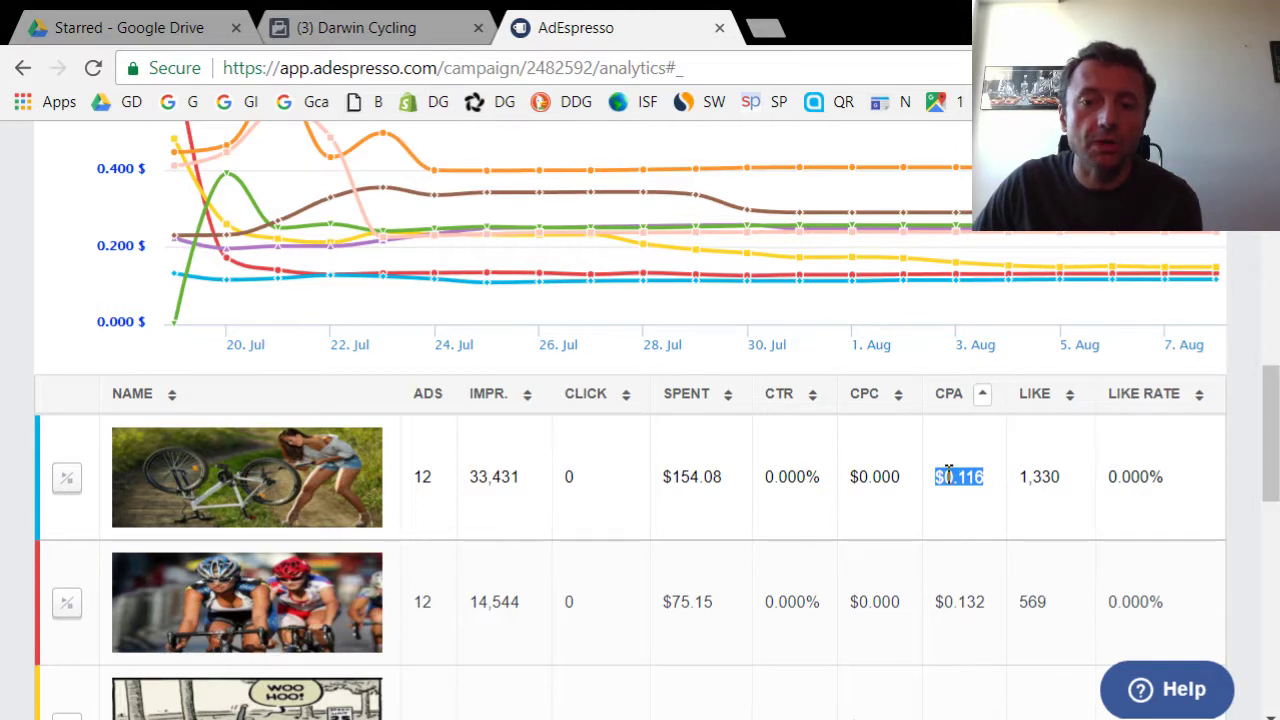
# Compare CPA values down the rows, highlighting the highest cost per like, $0.406
pyautogui.scroll(-1, 978, 484)
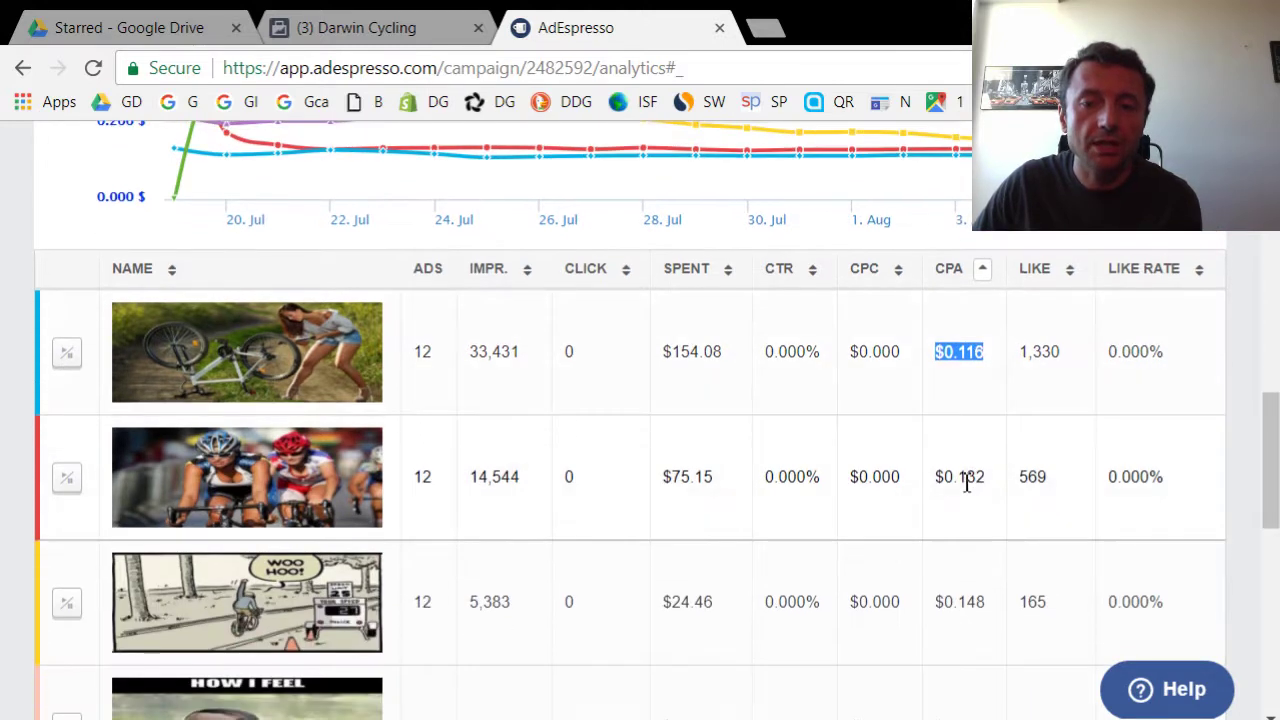
pyautogui.moveTo(940, 486); pyautogui.dragTo(1006, 489)
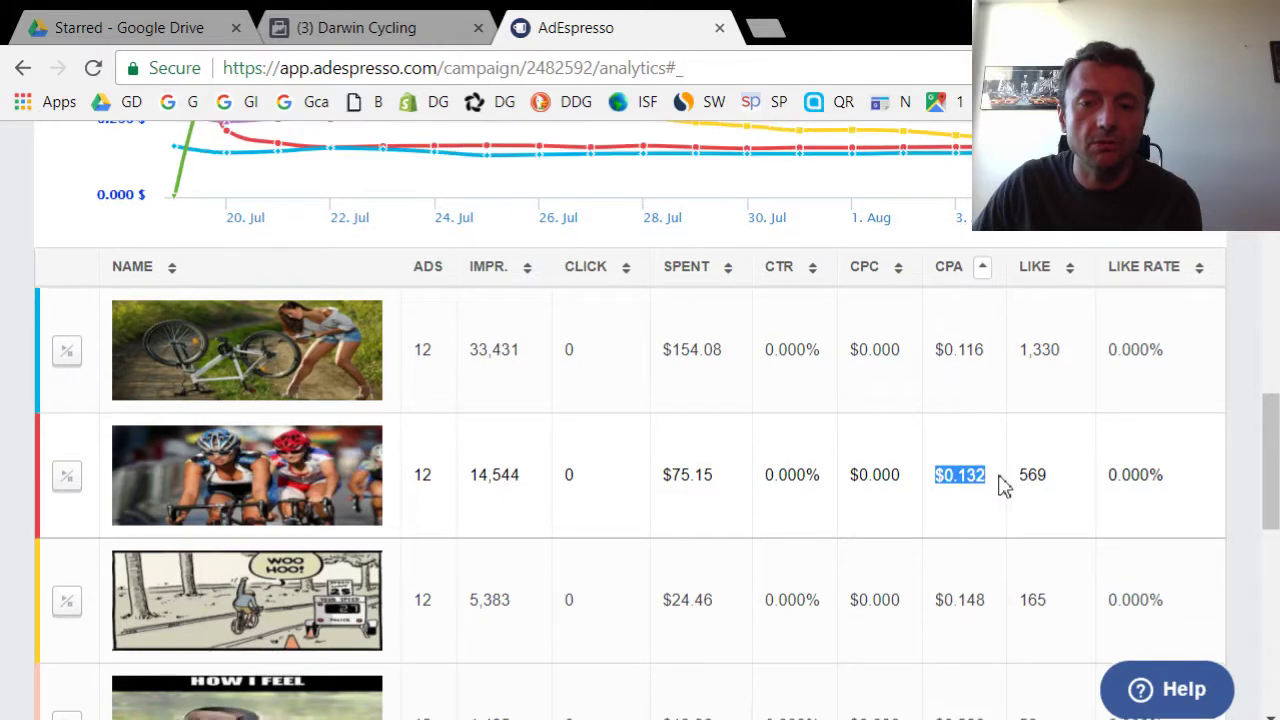
pyautogui.scroll(-2, 1000, 486)
pyautogui.moveTo(932, 351); pyautogui.dragTo(986, 352)
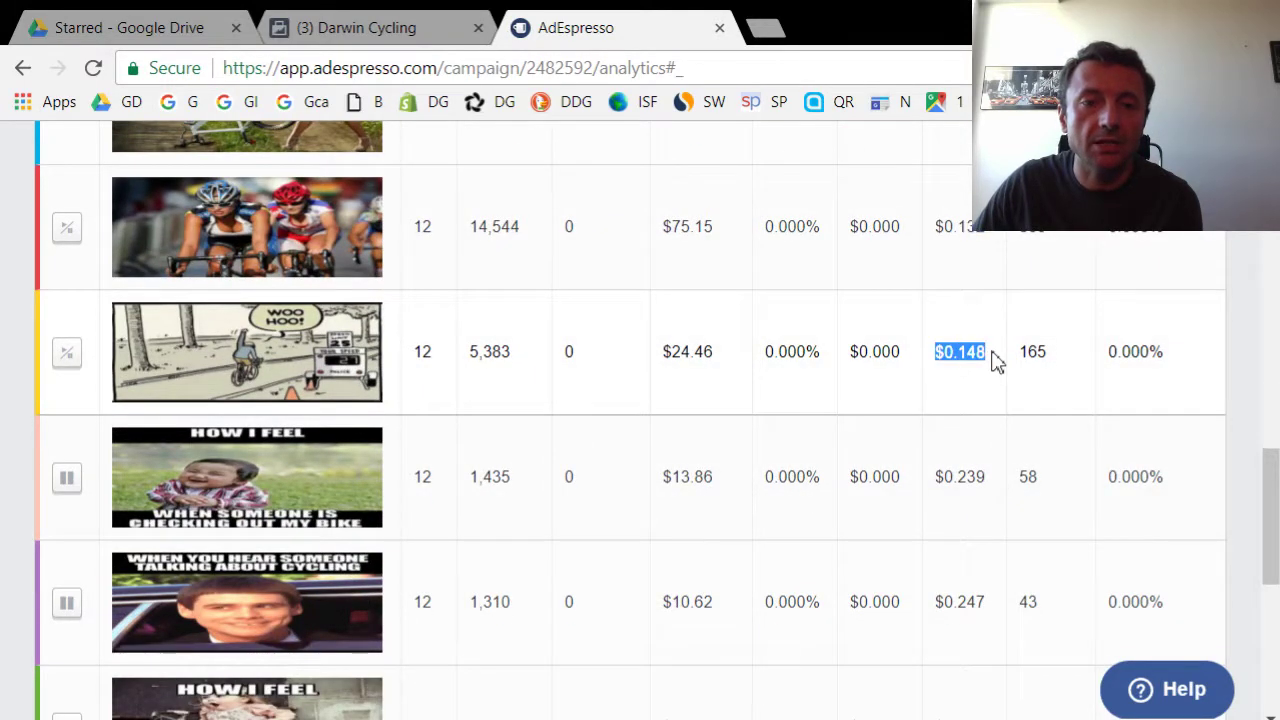
pyautogui.scroll(-3, 953, 452)
pyautogui.scroll(-1, 953, 452)
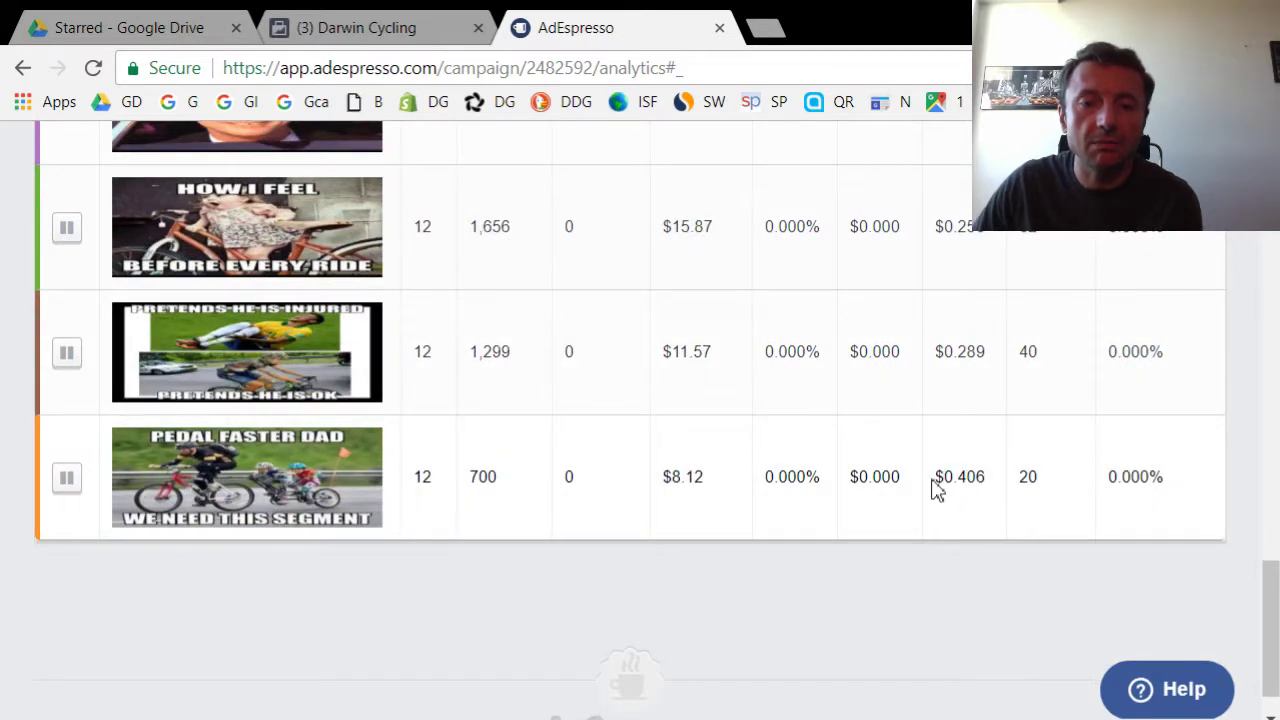
pyautogui.moveTo(932, 484); pyautogui.dragTo(993, 484)
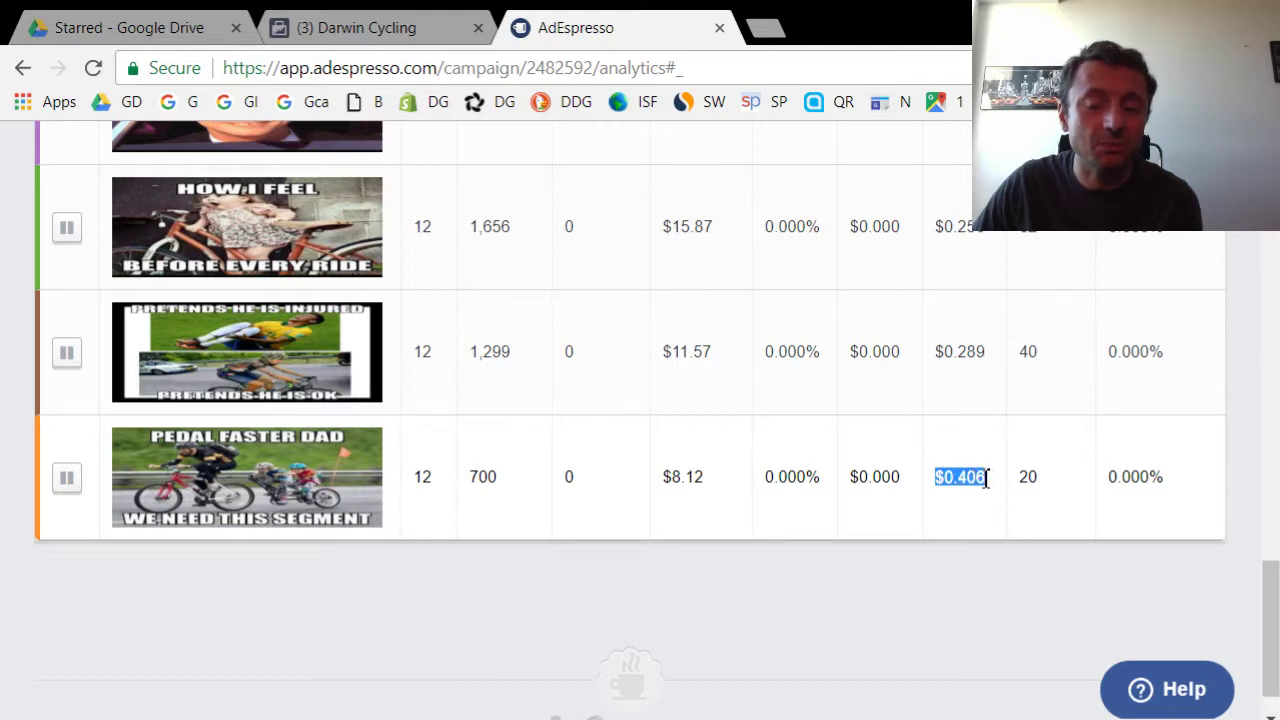
pyautogui.scroll(1, 958, 484)
pyautogui.scroll(5, 958, 484)
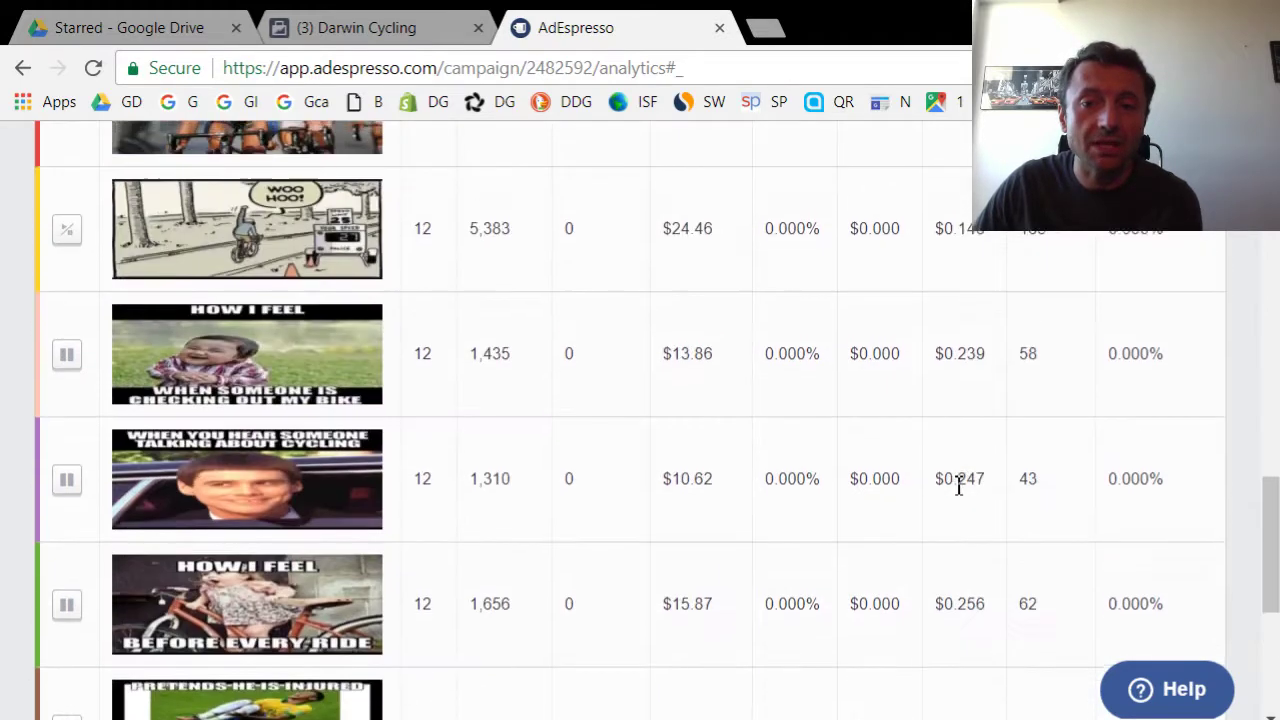
pyautogui.scroll(3, 958, 484)
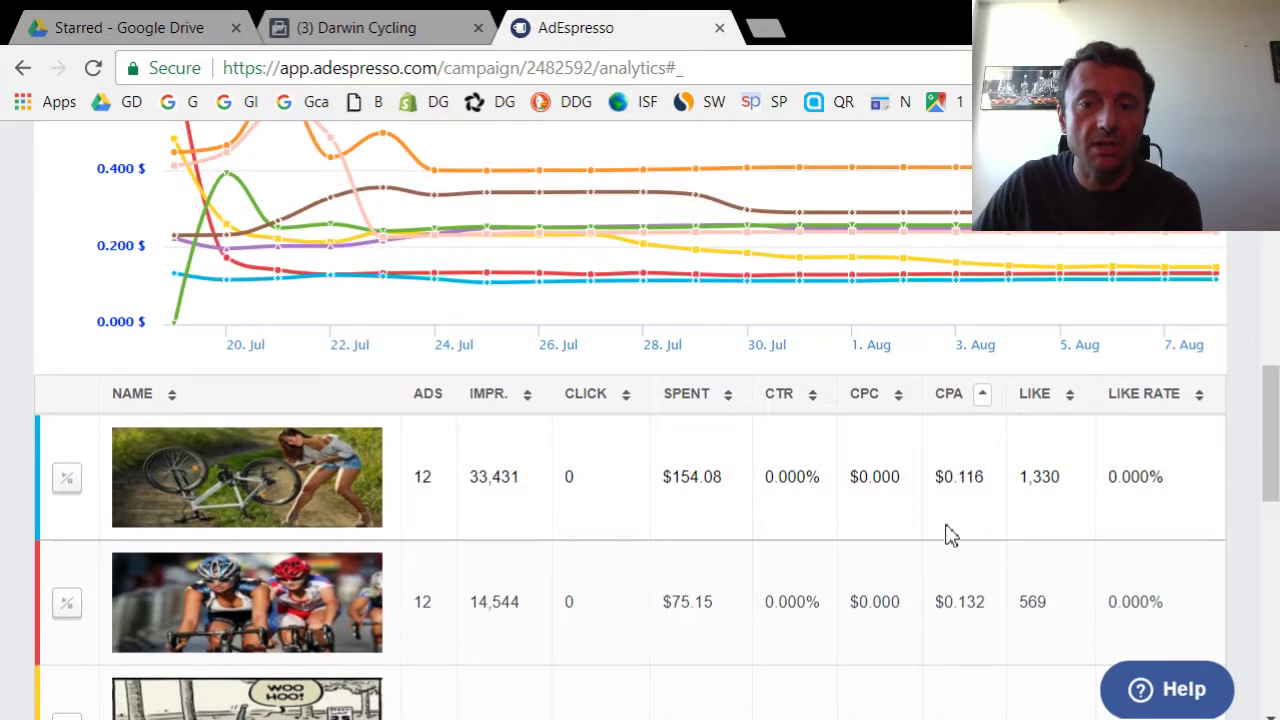
pyautogui.moveTo(932, 477); pyautogui.dragTo(994, 478)
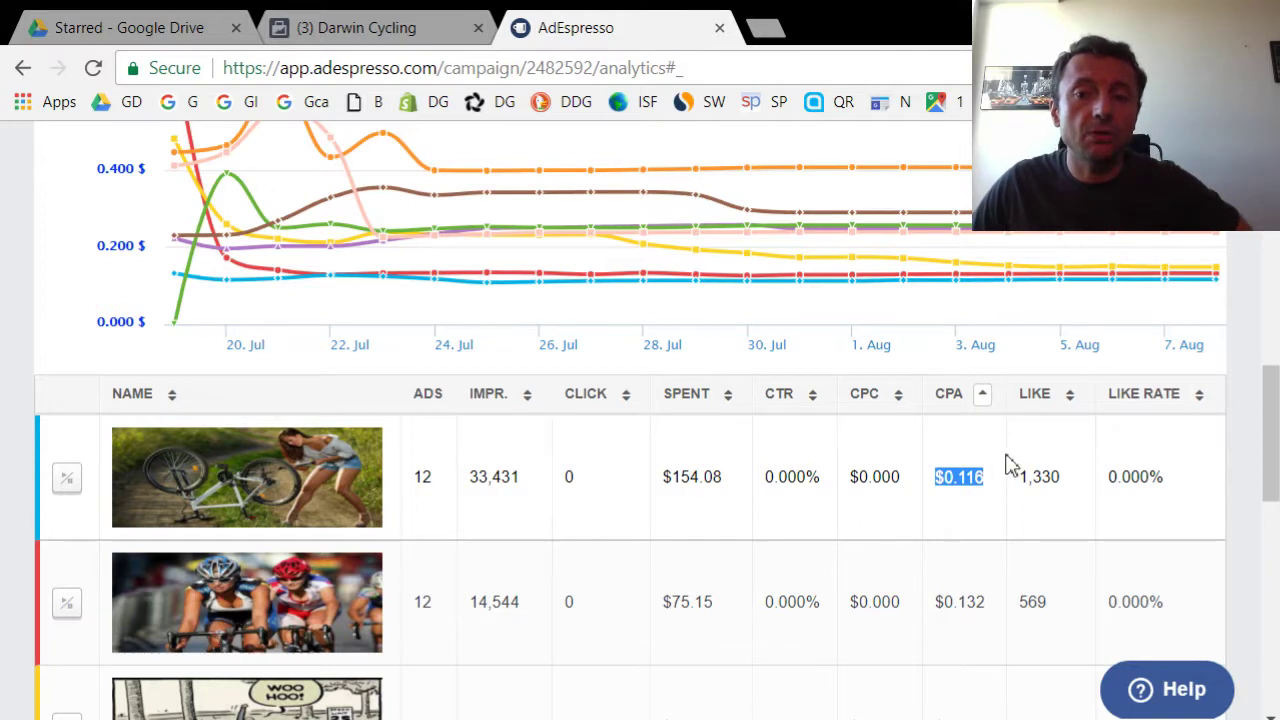
pyautogui.click(974, 479)
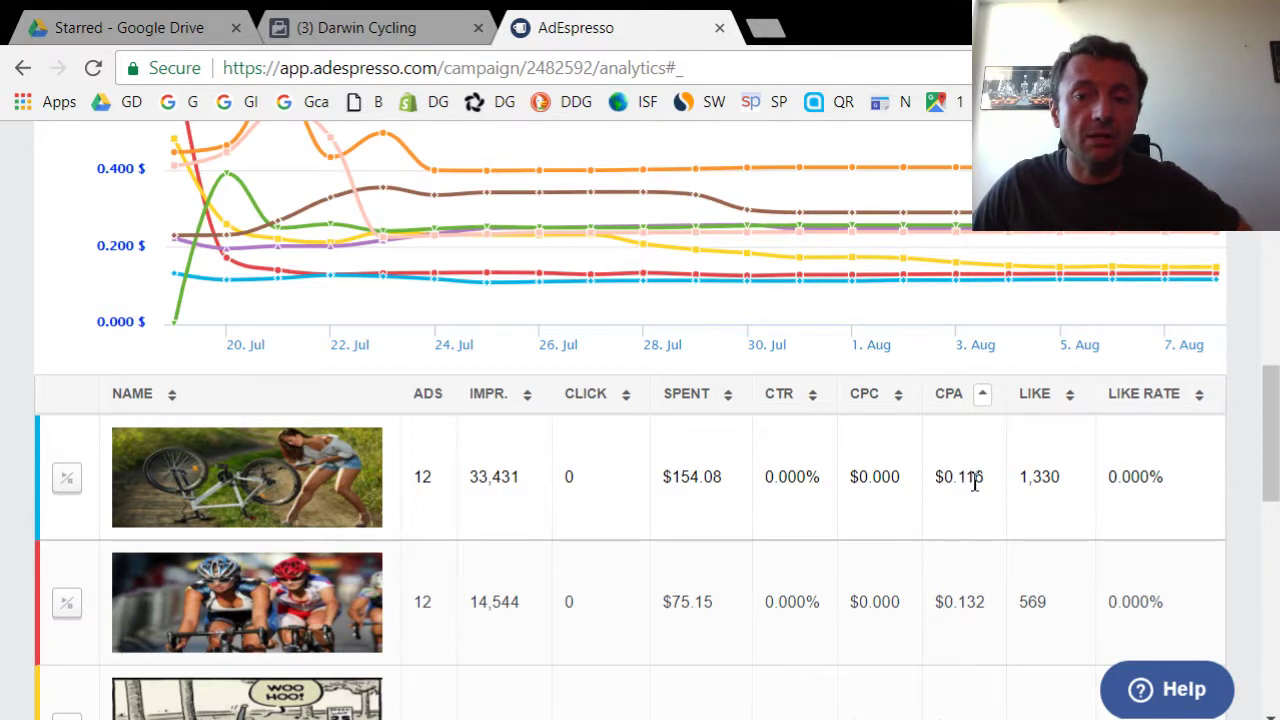
pyautogui.moveTo(984, 478); pyautogui.dragTo(944, 477)
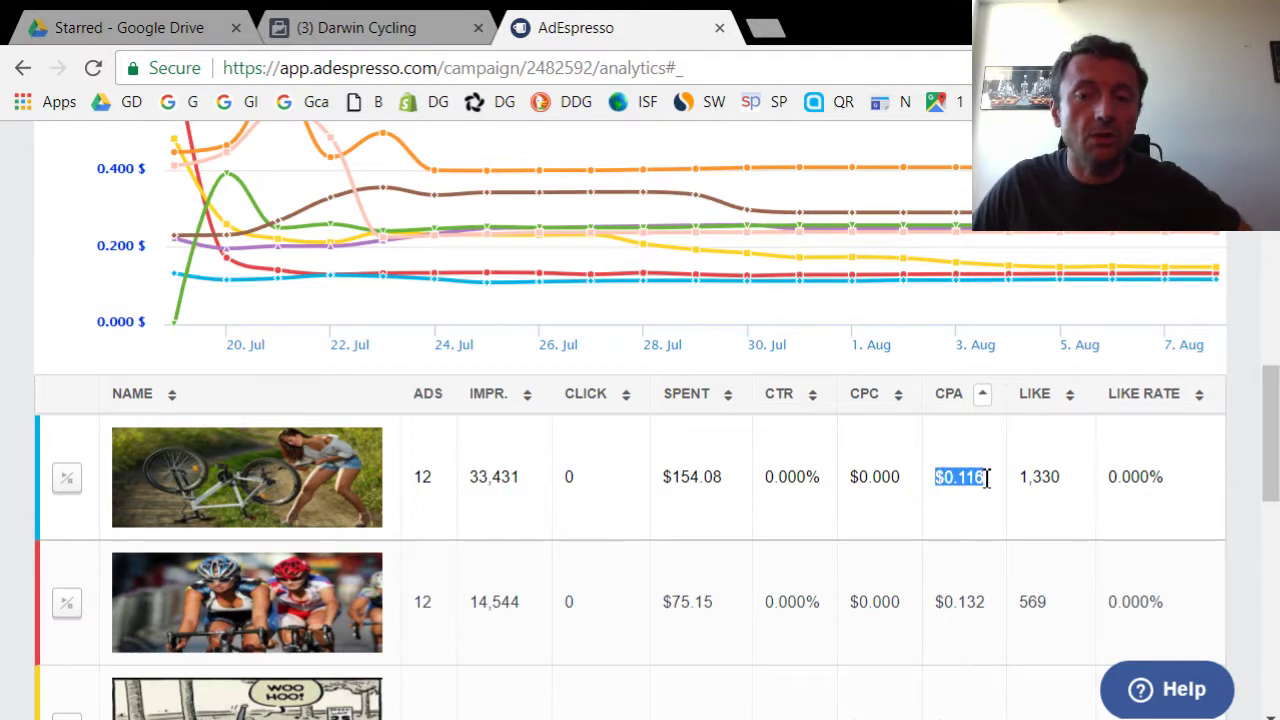
pyautogui.click(987, 478)
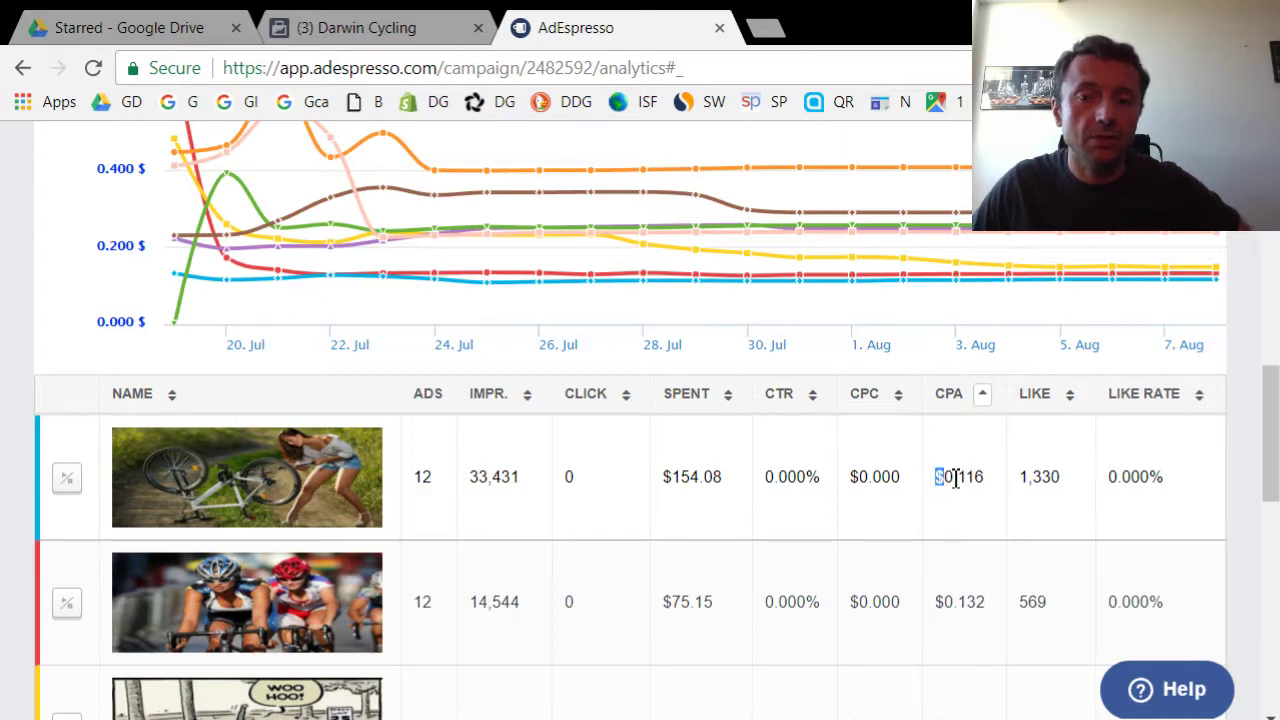
pyautogui.moveTo(940, 477); pyautogui.dragTo(991, 486)
pyautogui.scroll(-2, 985, 490)
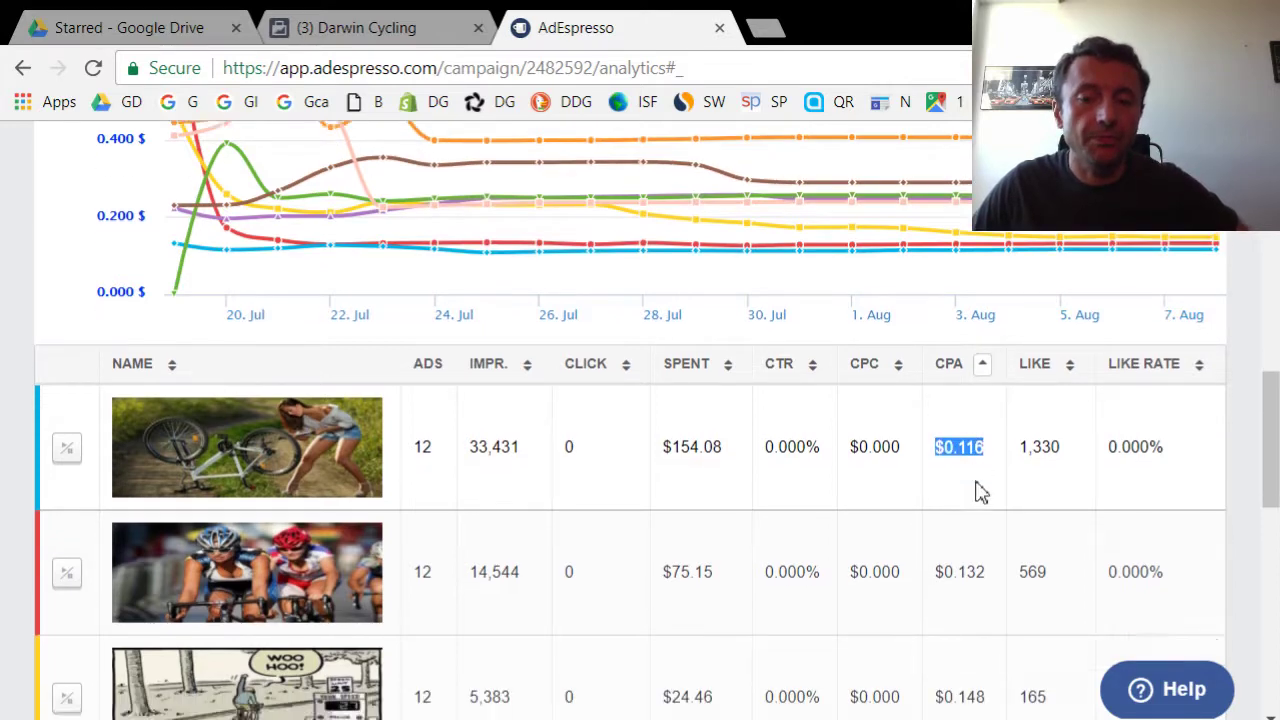
pyautogui.scroll(-4, 1008, 501)
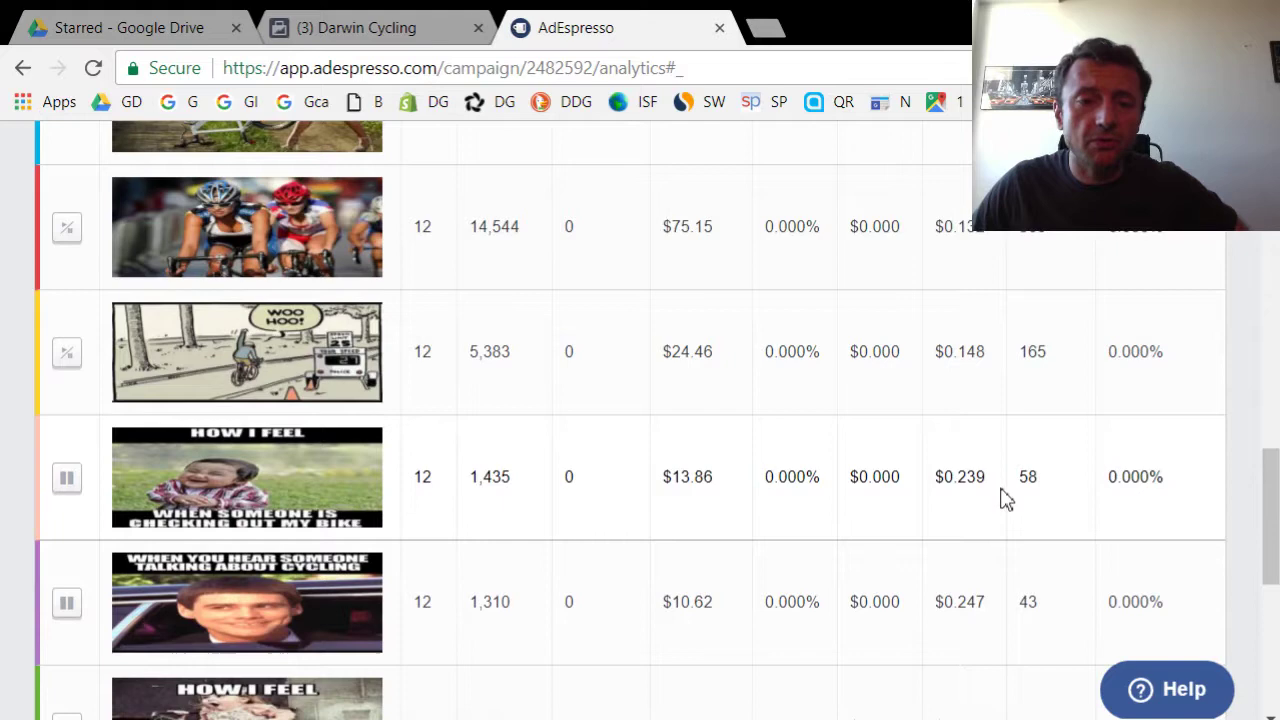
pyautogui.scroll(-6, 1005, 500)
pyautogui.scroll(-2, 1005, 500)
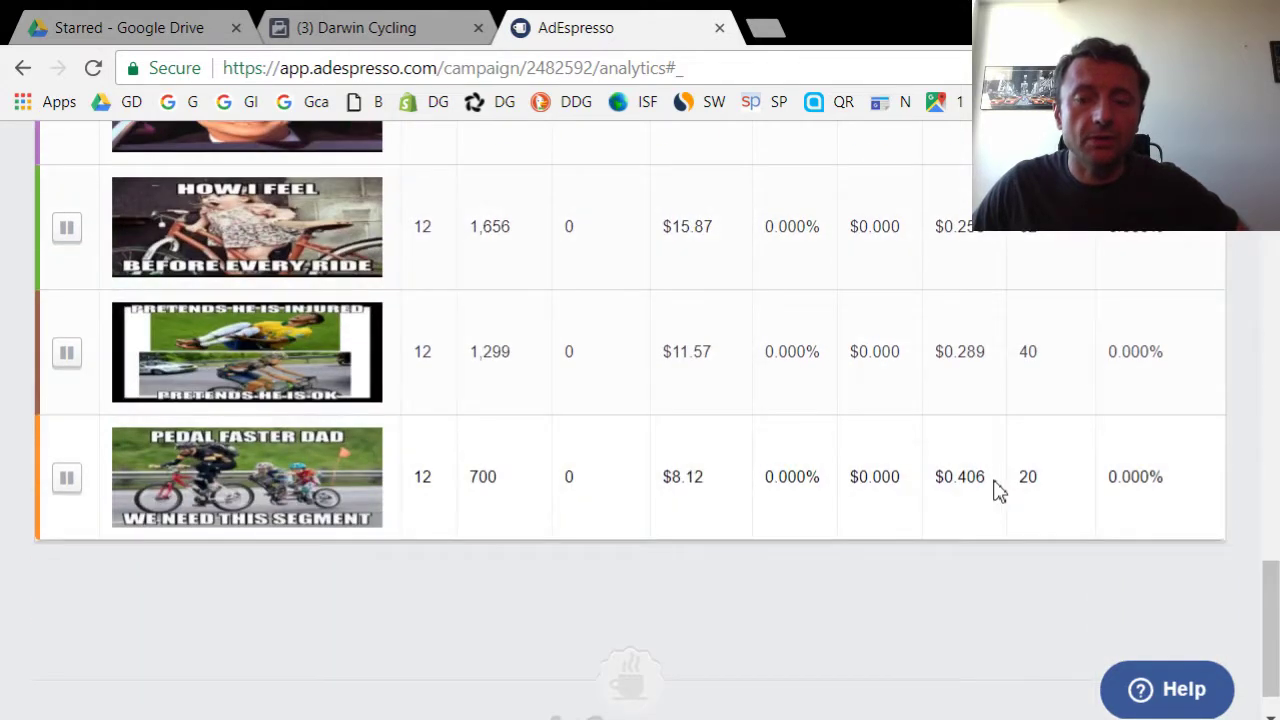
pyautogui.moveTo(933, 478); pyautogui.dragTo(994, 491)
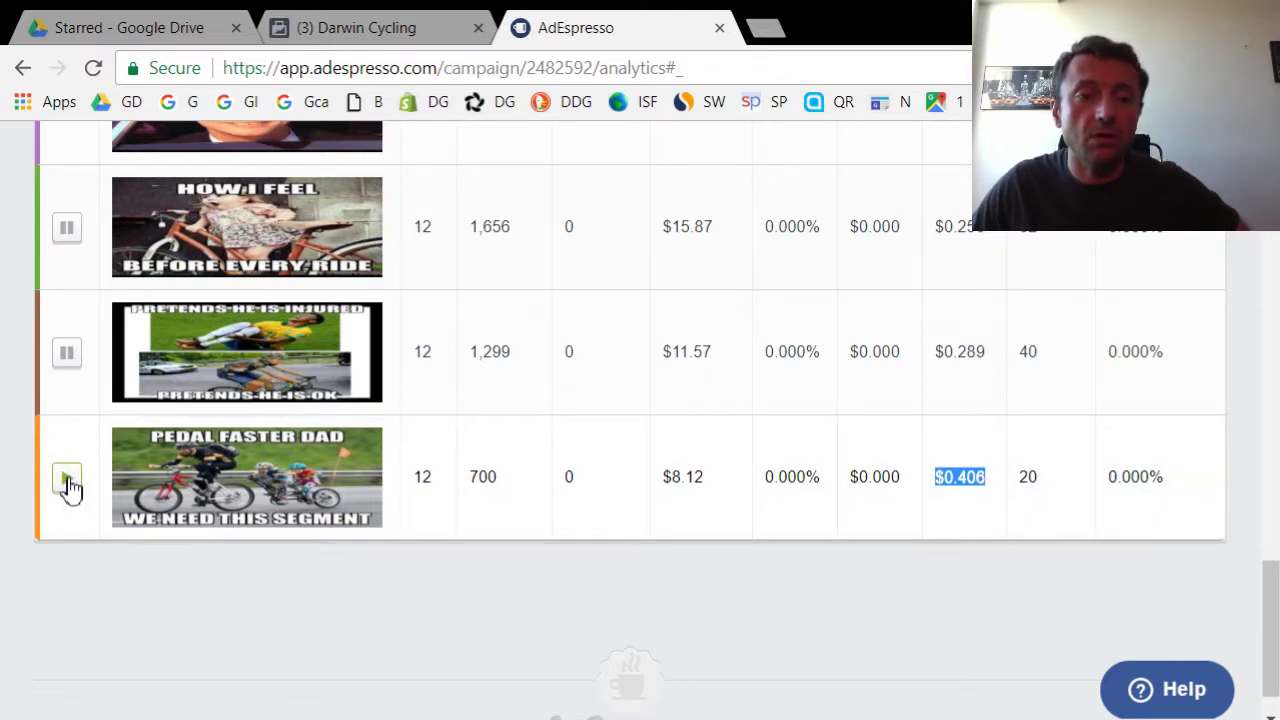
pyautogui.scroll(1, 5, 530)
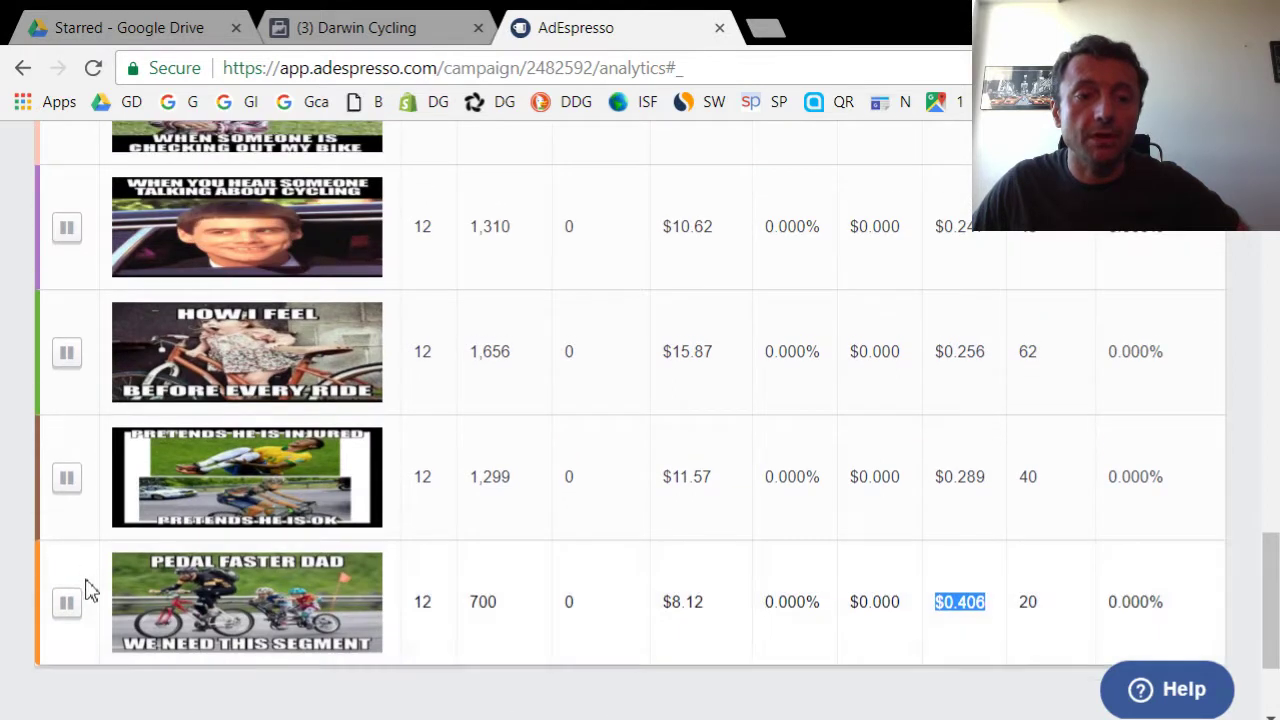
pyautogui.scroll(1, 48, 585)
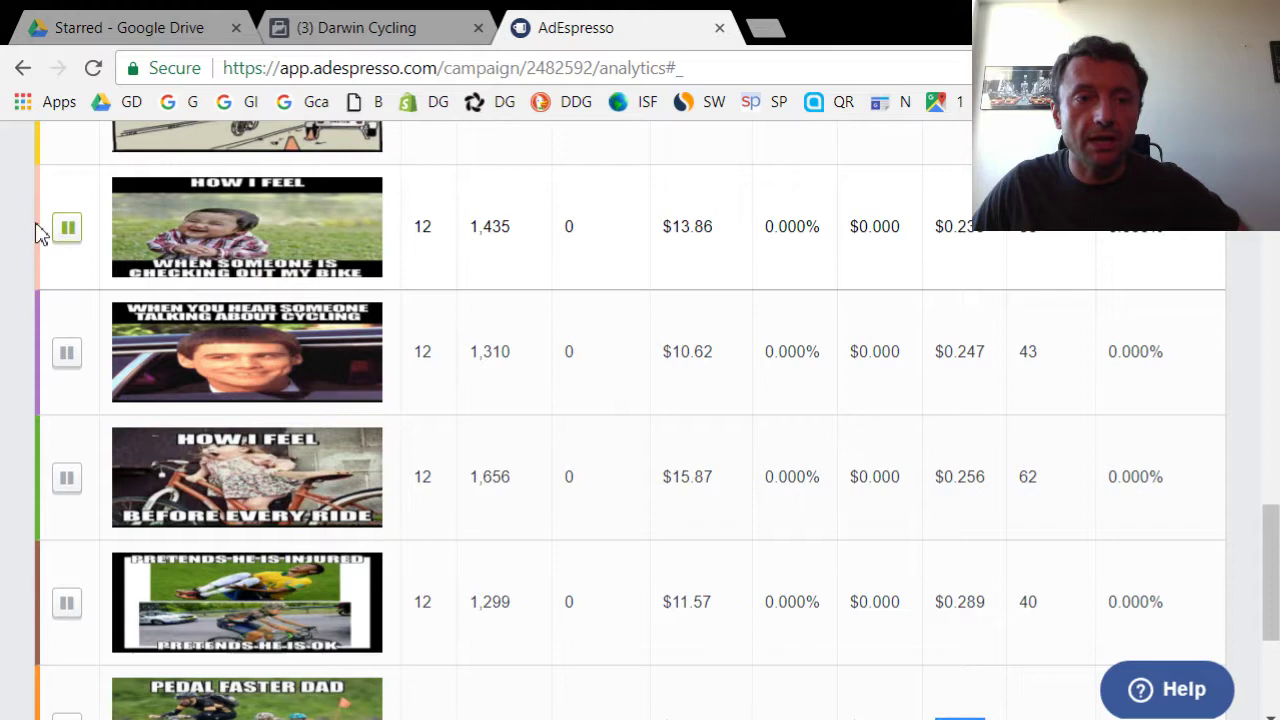
pyautogui.scroll(1, 6, 430)
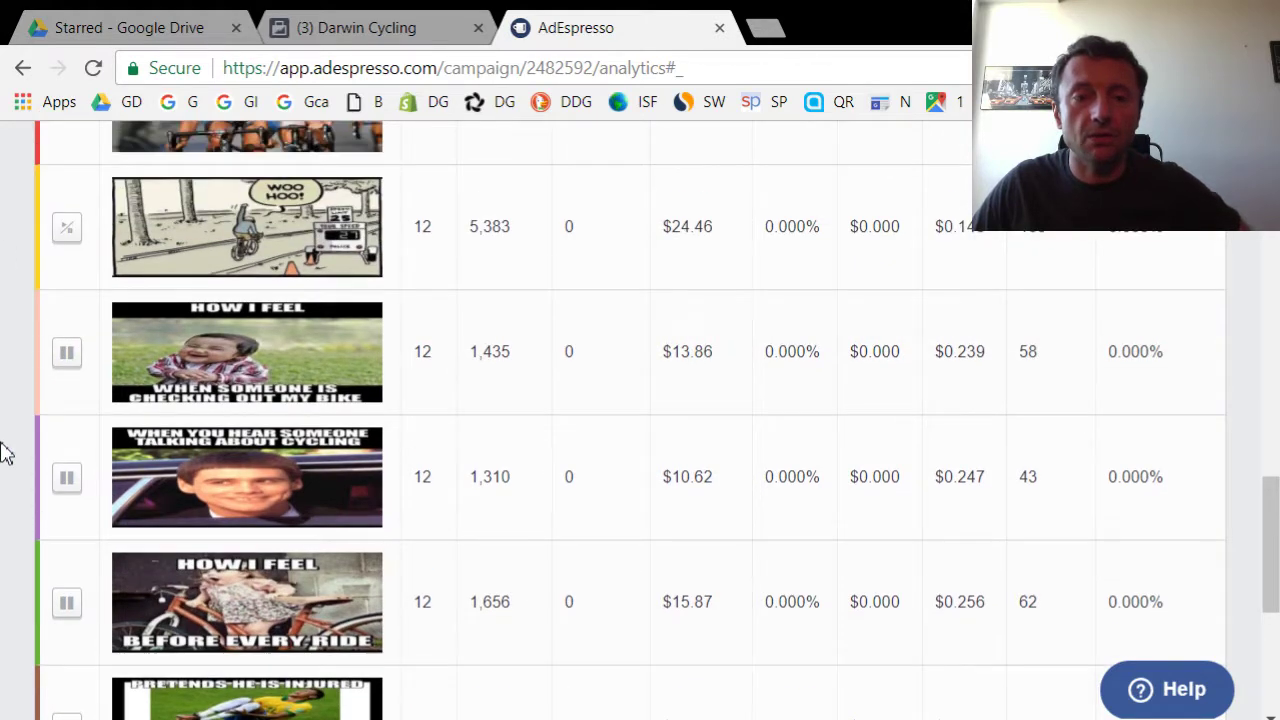
pyautogui.scroll(2, 6, 445)
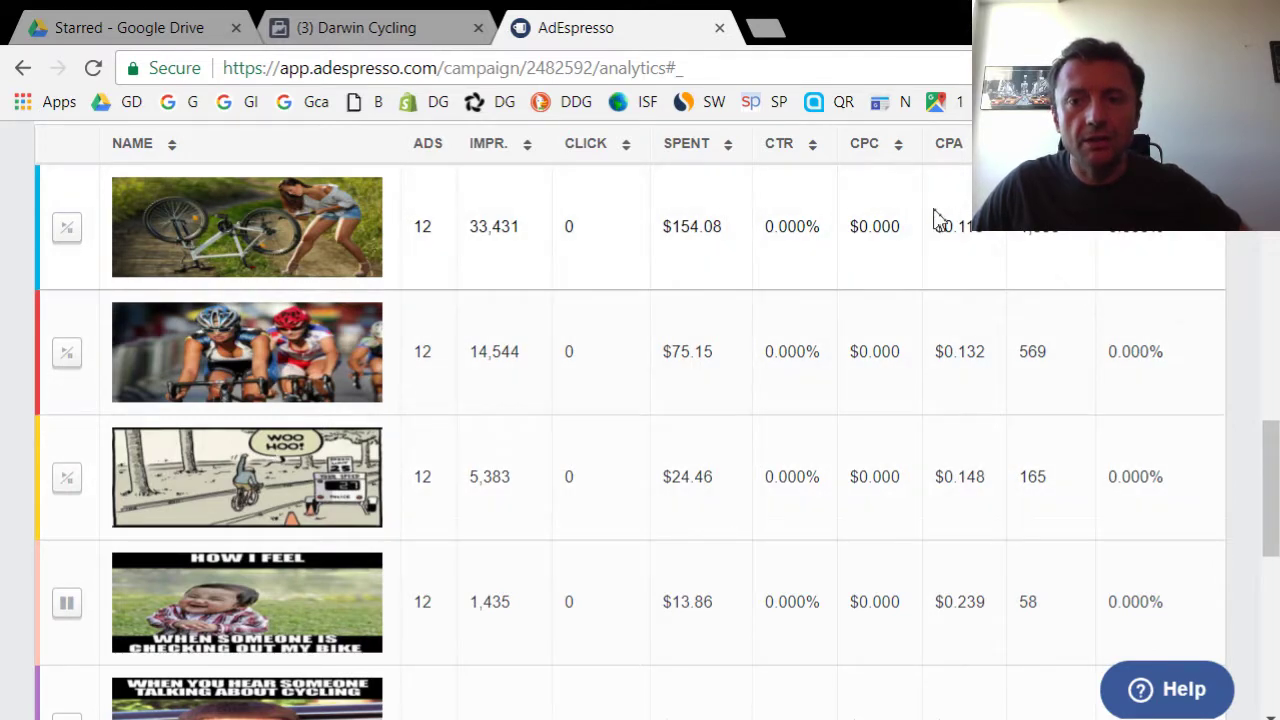
pyautogui.moveTo(935, 228); pyautogui.dragTo(996, 238)
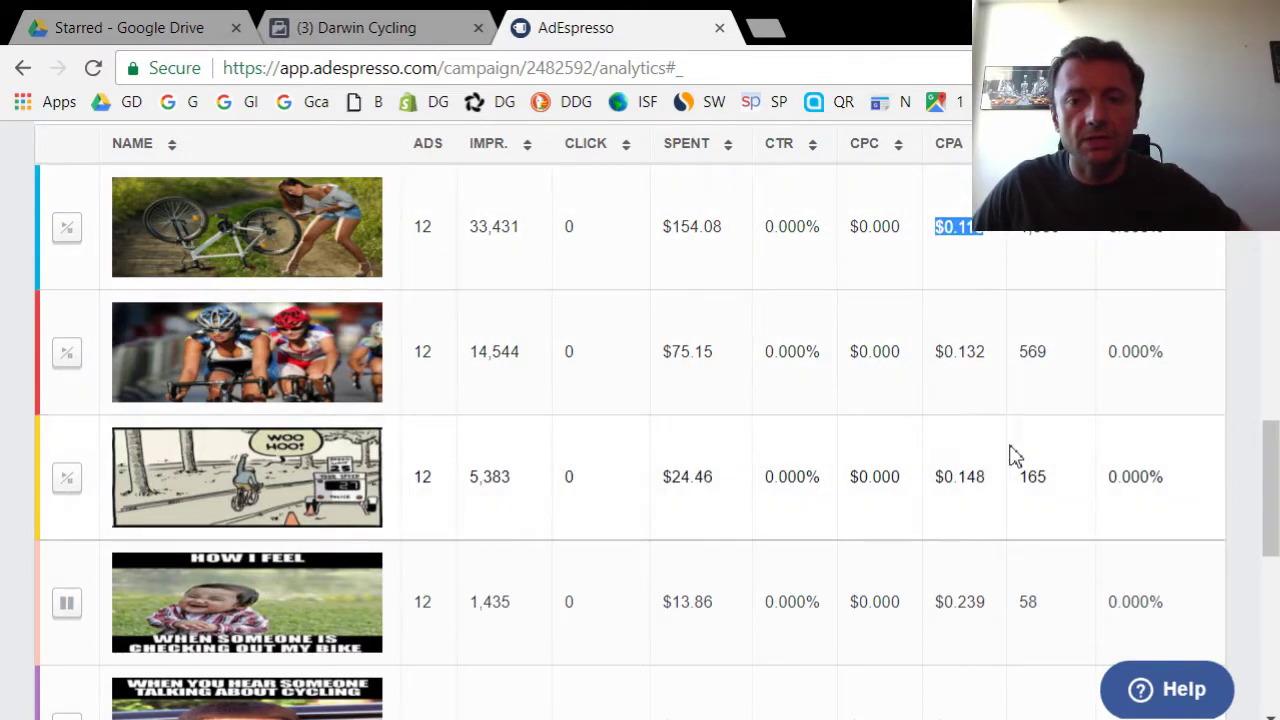
pyautogui.moveTo(933, 477); pyautogui.dragTo(1000, 495)
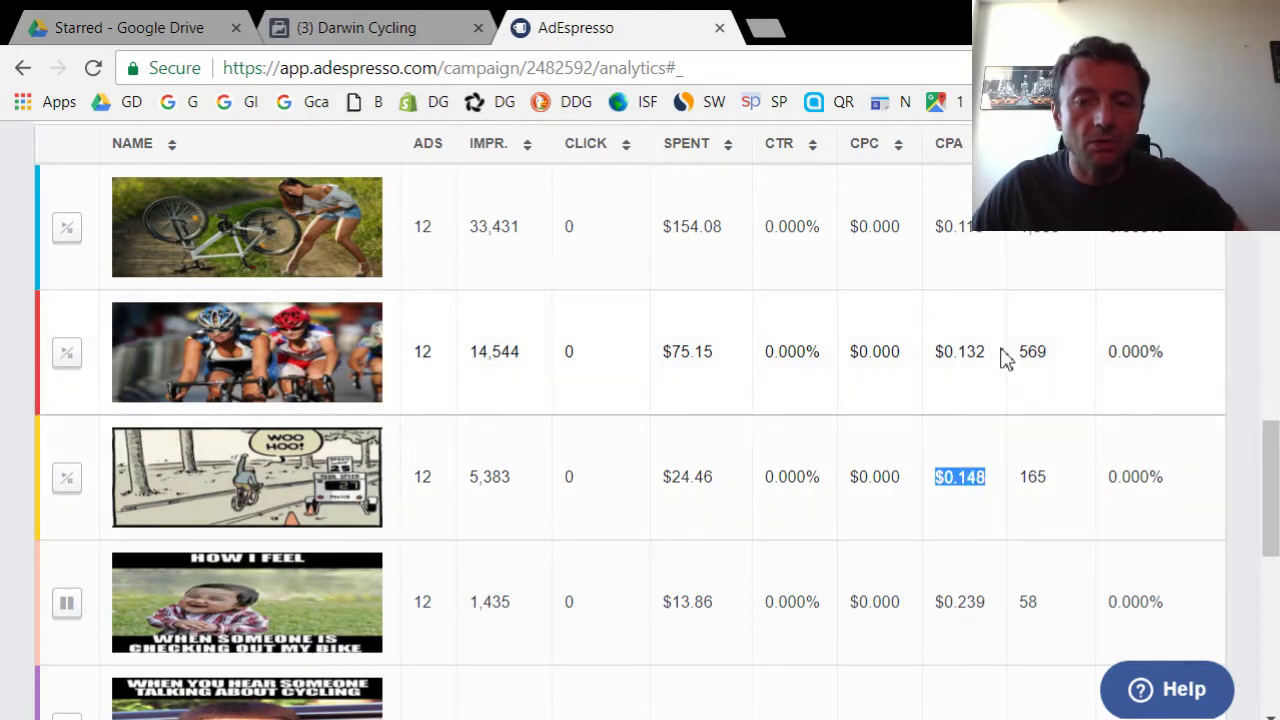
pyautogui.moveTo(936, 603); pyautogui.dragTo(979, 603)
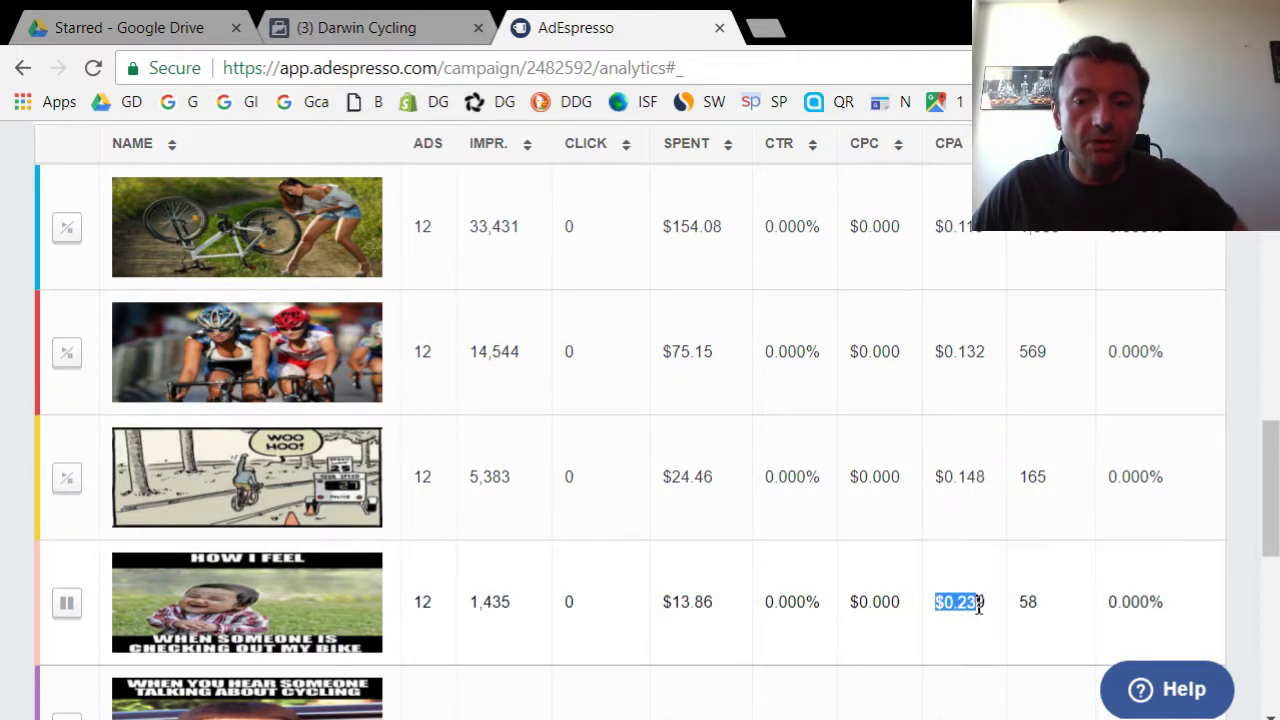
pyautogui.scroll(-1, 1010, 575)
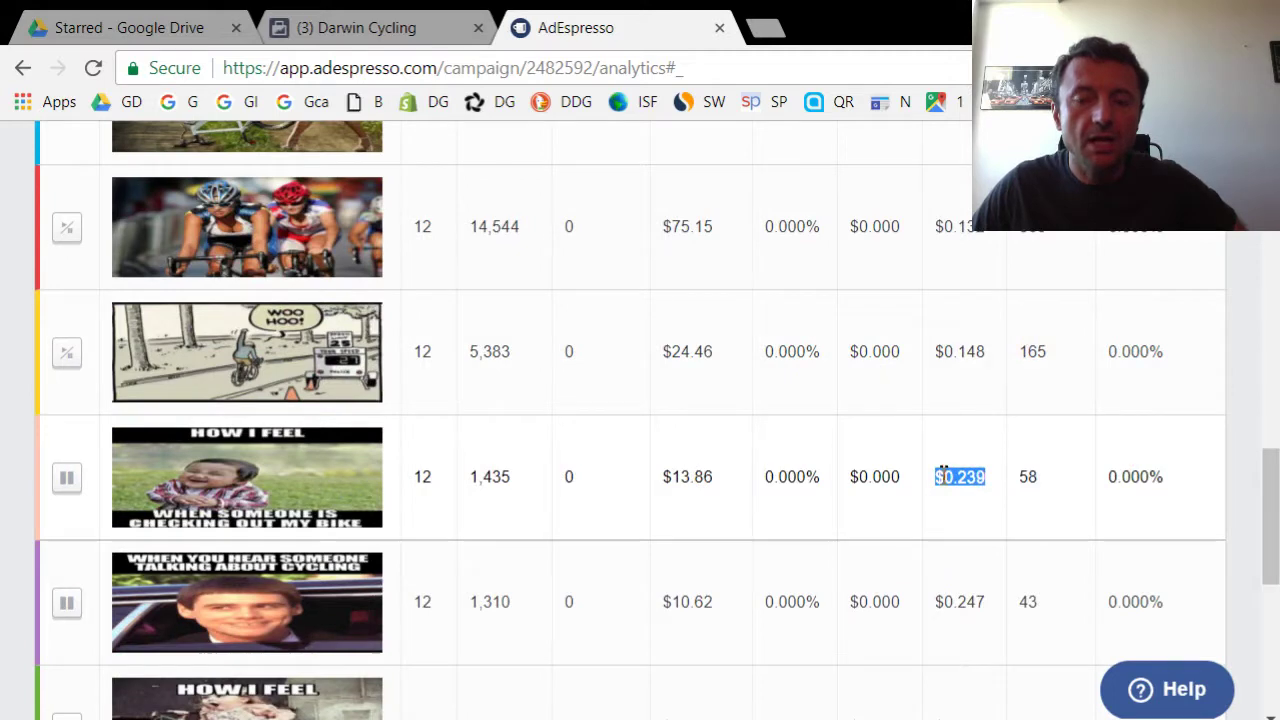
pyautogui.scroll(1, 942, 472)
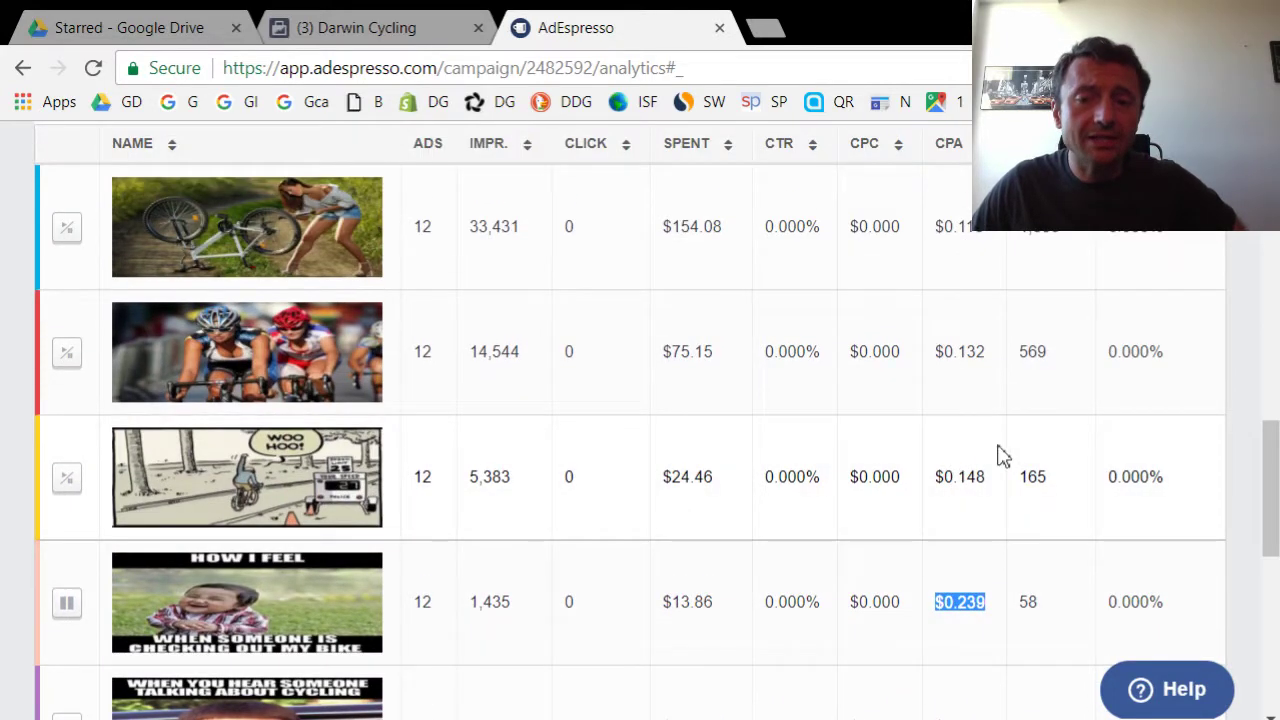
pyautogui.scroll(1, 963, 471)
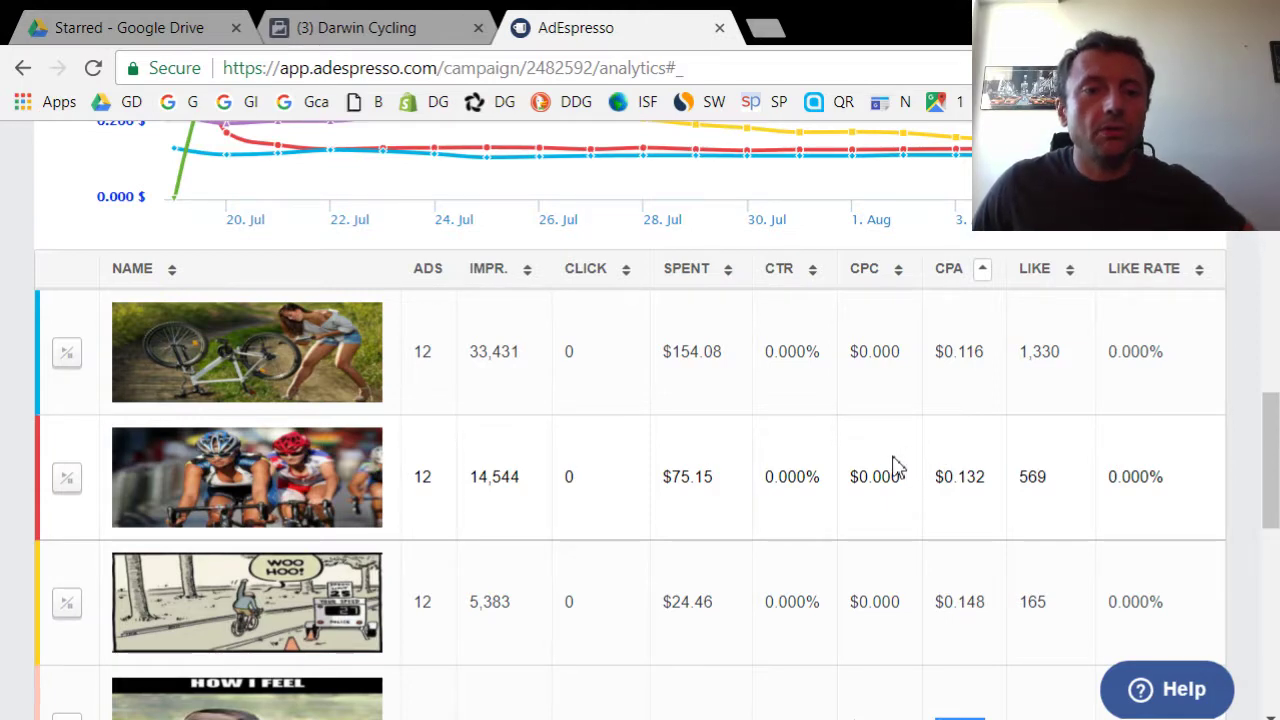
pyautogui.scroll(3, 897, 467)
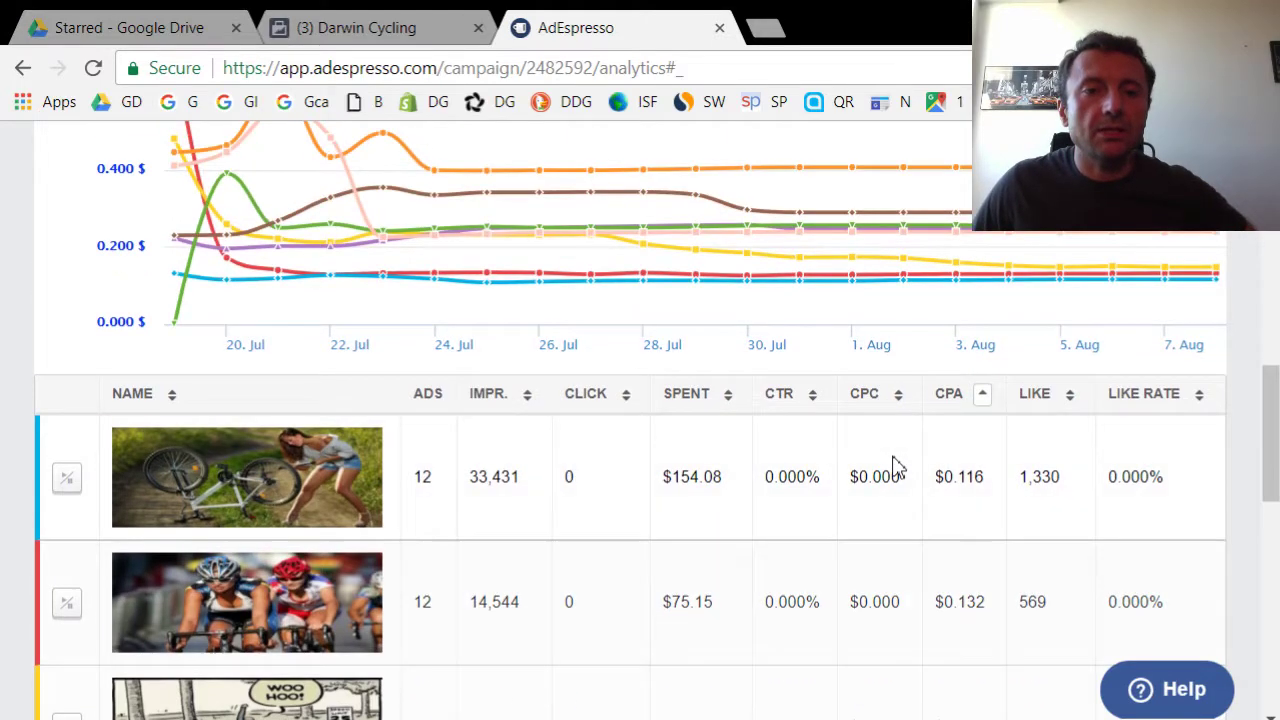
pyautogui.scroll(8, 897, 467)
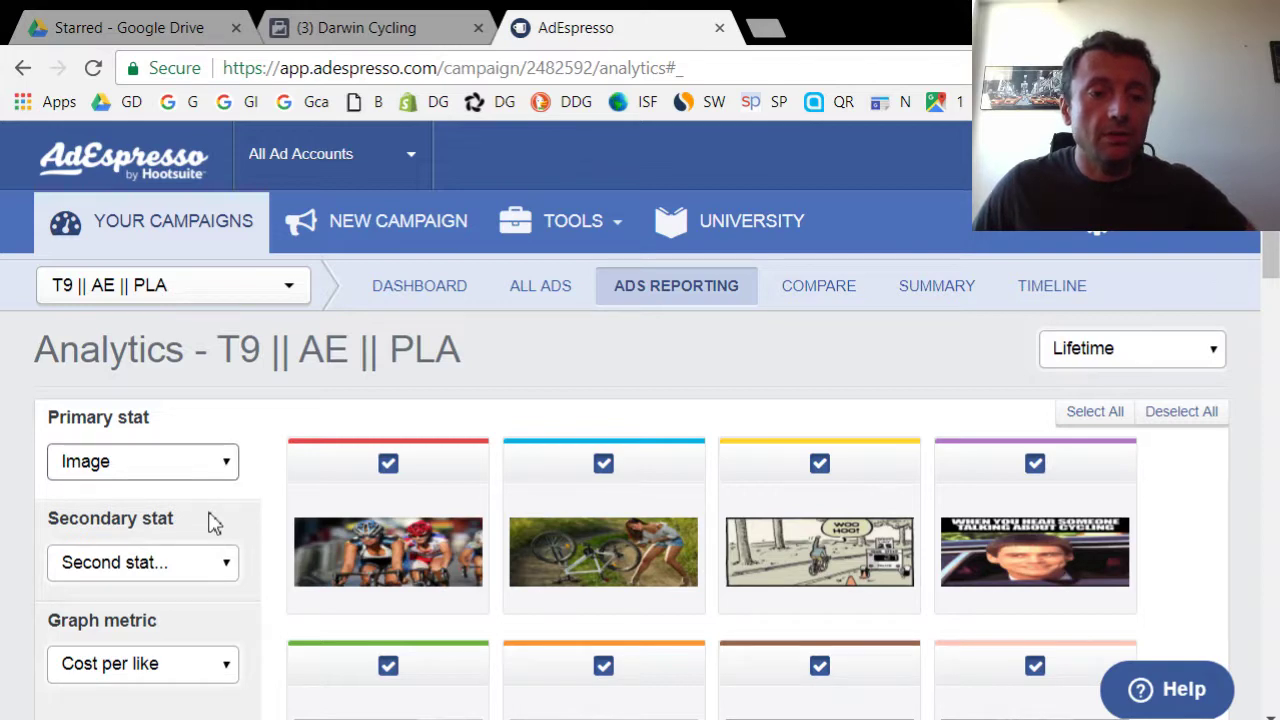
# Change the Primary stat from Image to Text, with both ad text variants selected
pyautogui.press('Down')
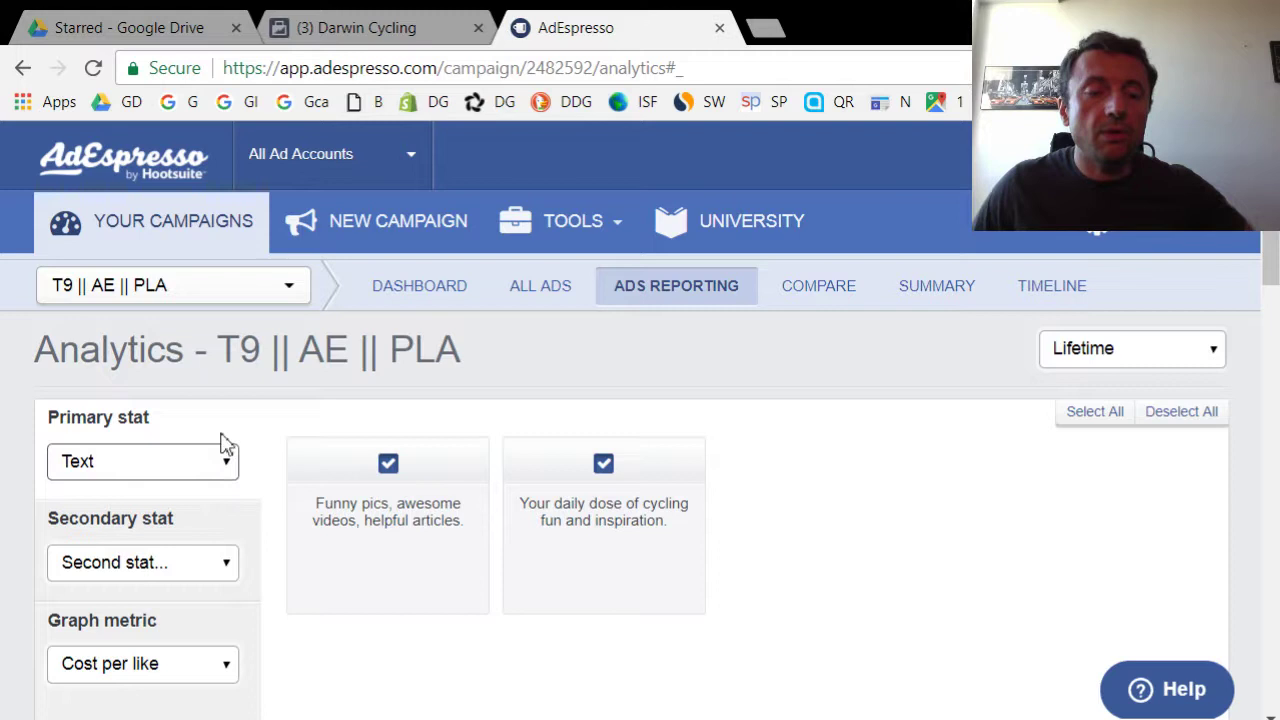
pyautogui.scroll(-1, 477, 577)
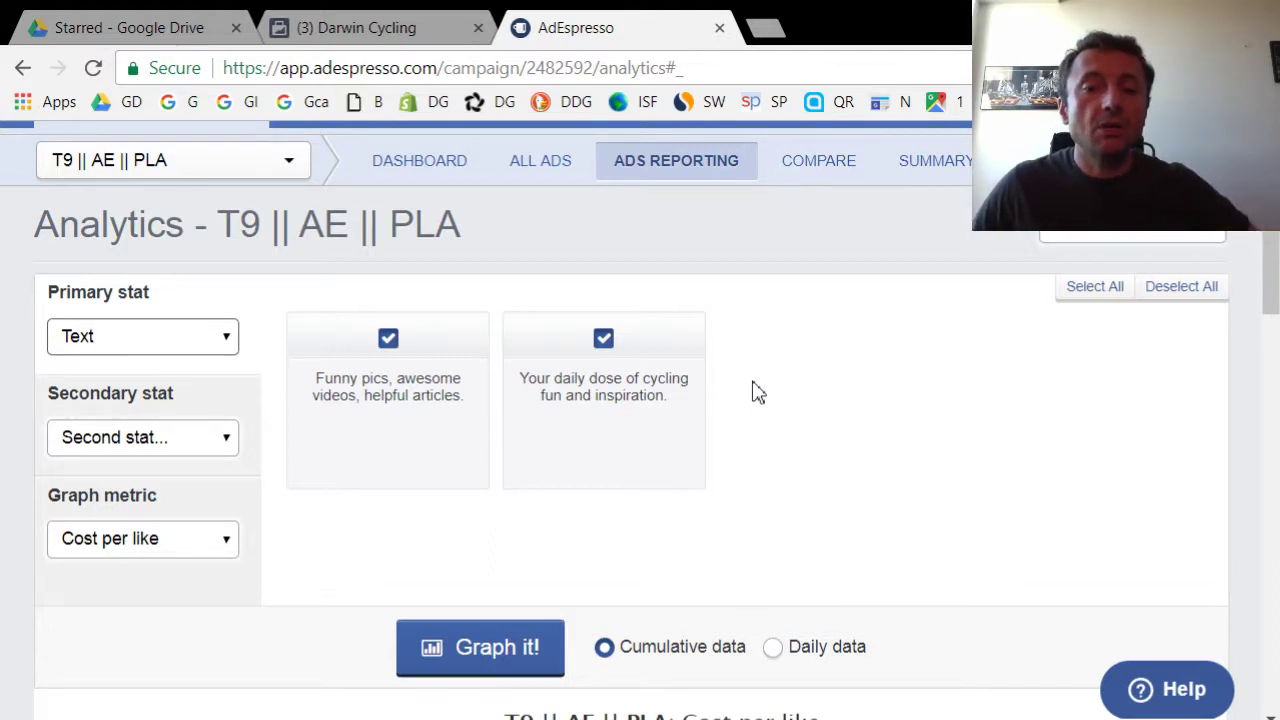
# Draw the cost-per-like graph for the two ad text variants
pyautogui.click(478, 658)
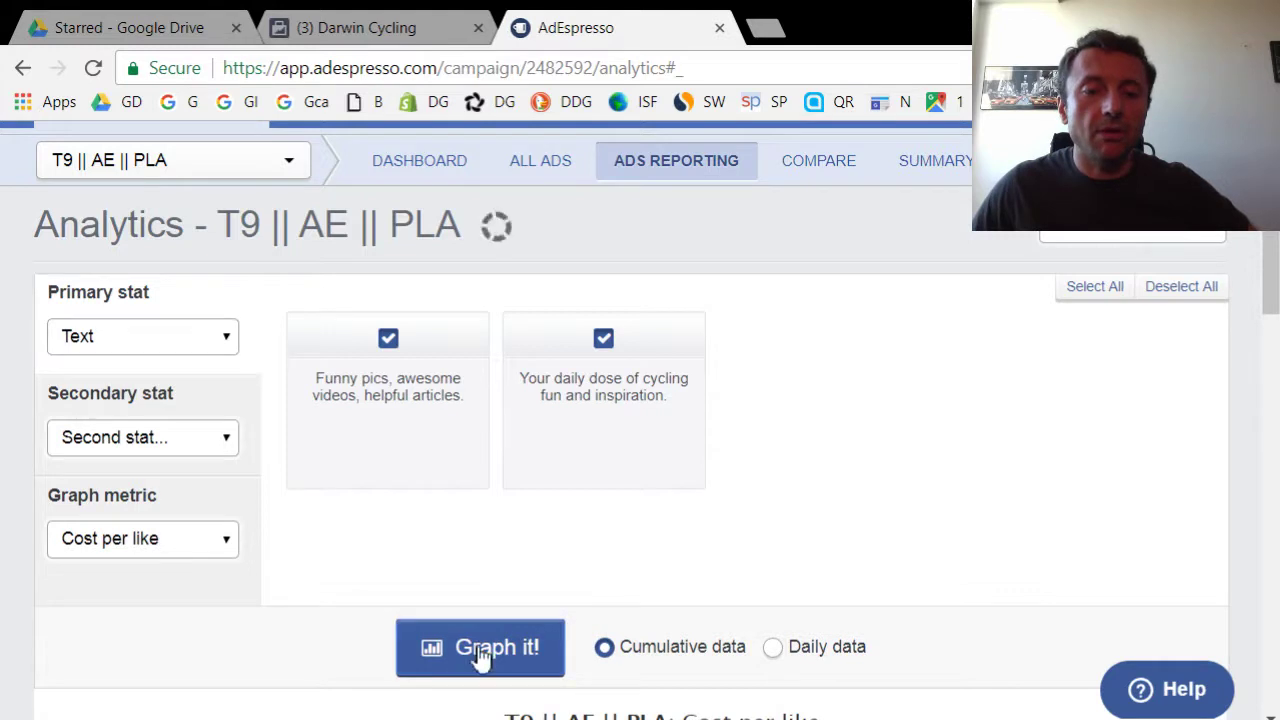
pyautogui.scroll(-1, 658, 538)
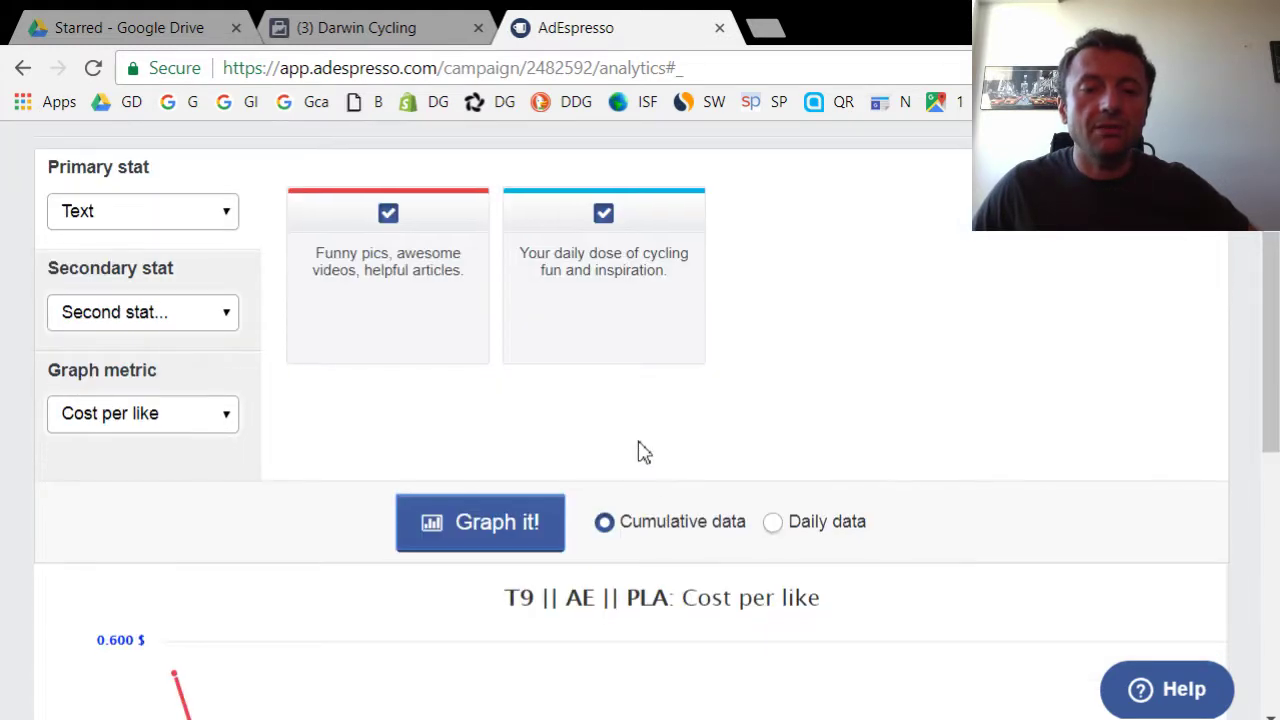
pyautogui.scroll(-1, 636, 425)
pyautogui.scroll(1, 638, 425)
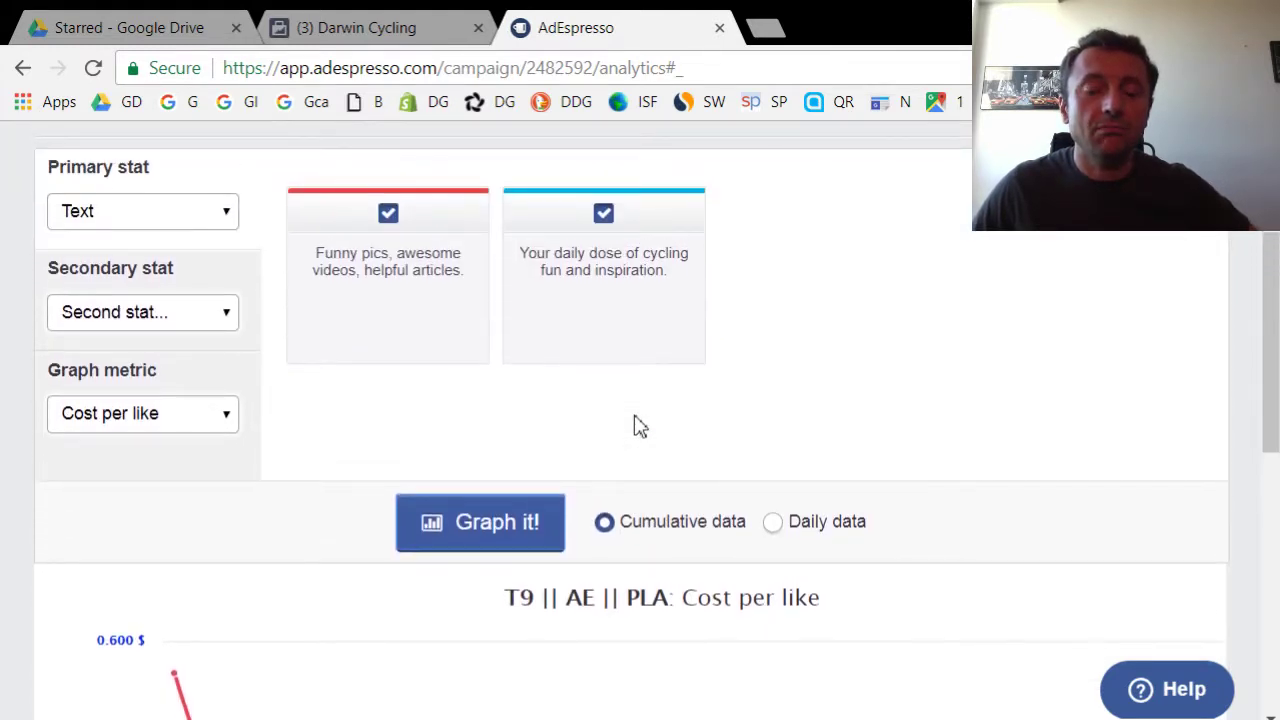
pyautogui.scroll(-3, 638, 425)
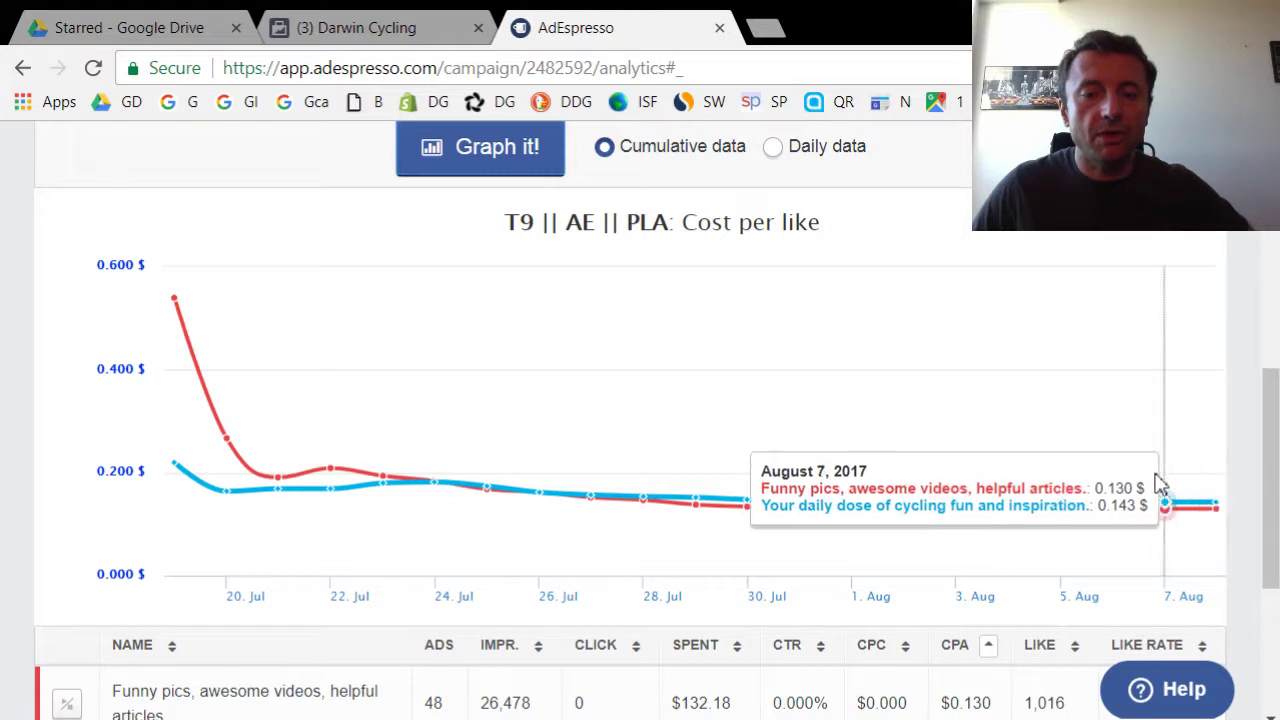
# Mark the headlines' CPA values, $0.130 and $0.143, in the results table
pyautogui.scroll(-3, 1157, 480)
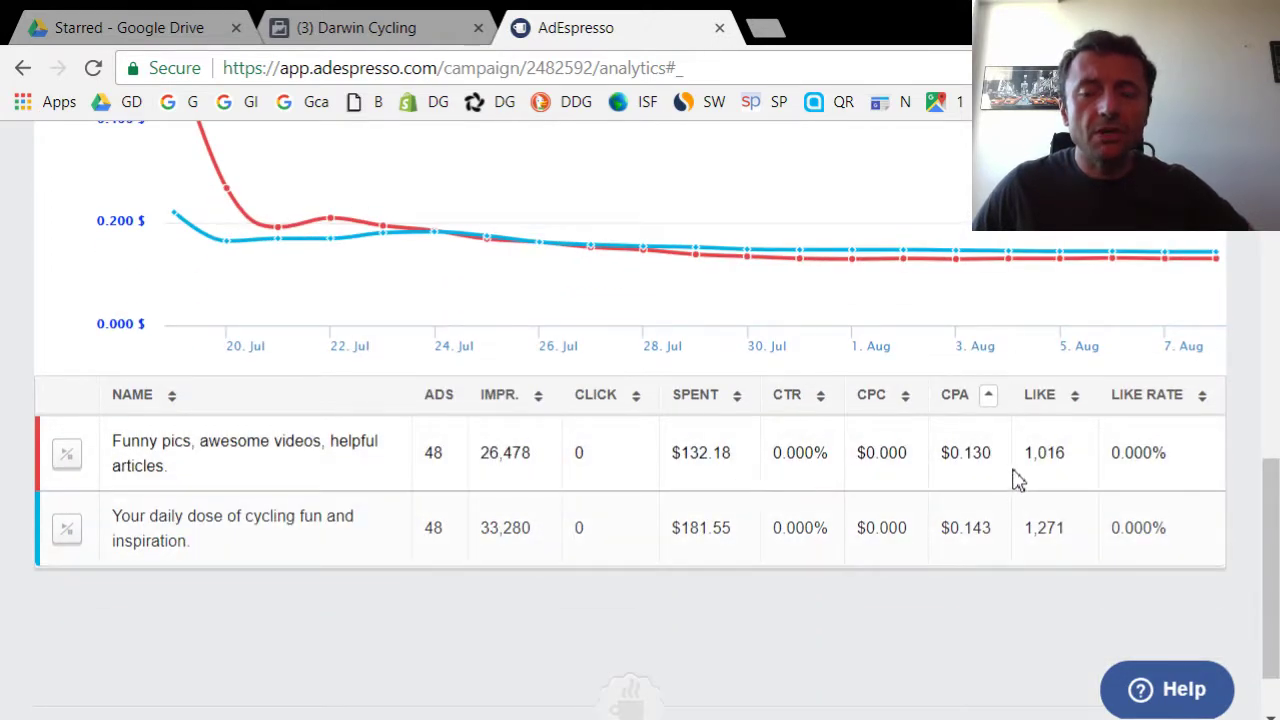
pyautogui.moveTo(939, 456); pyautogui.dragTo(1000, 465)
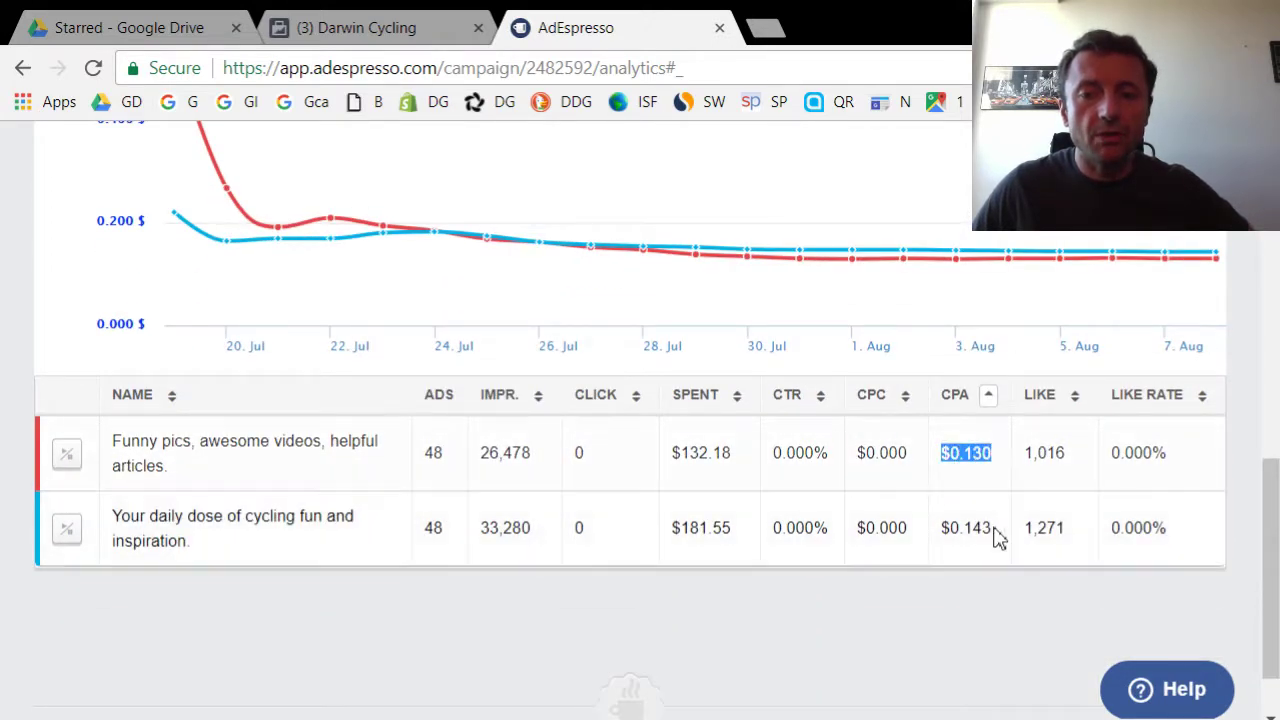
pyautogui.moveTo(940, 530); pyautogui.dragTo(1000, 540)
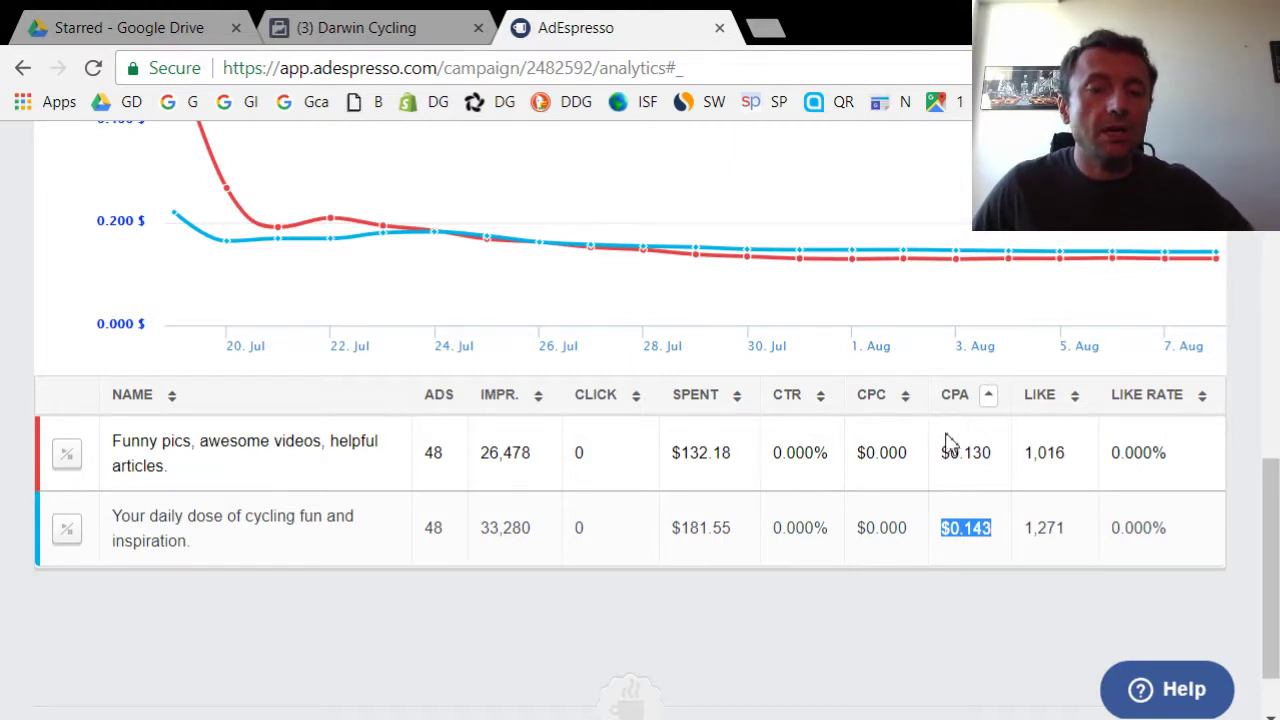
pyautogui.scroll(7, 951, 443)
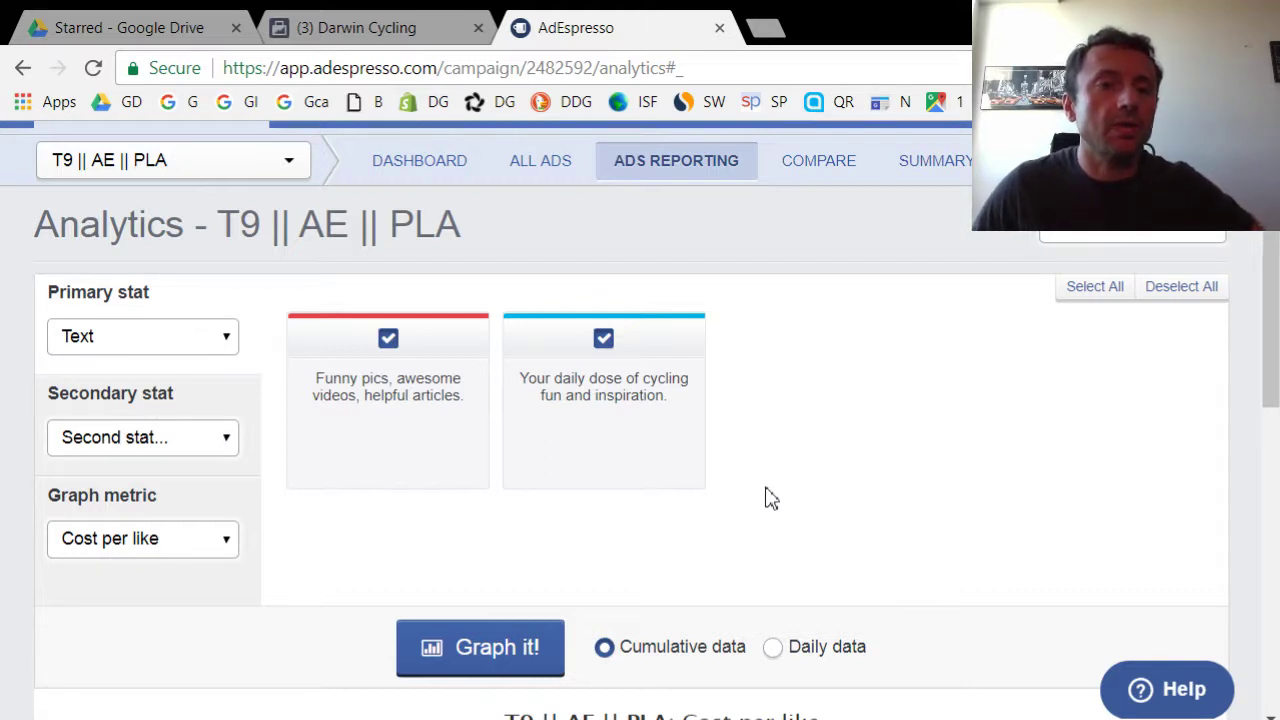
# Set the Primary stat to Saved audience, keeping all five cycling audiences ticked
pyautogui.click(235, 350)
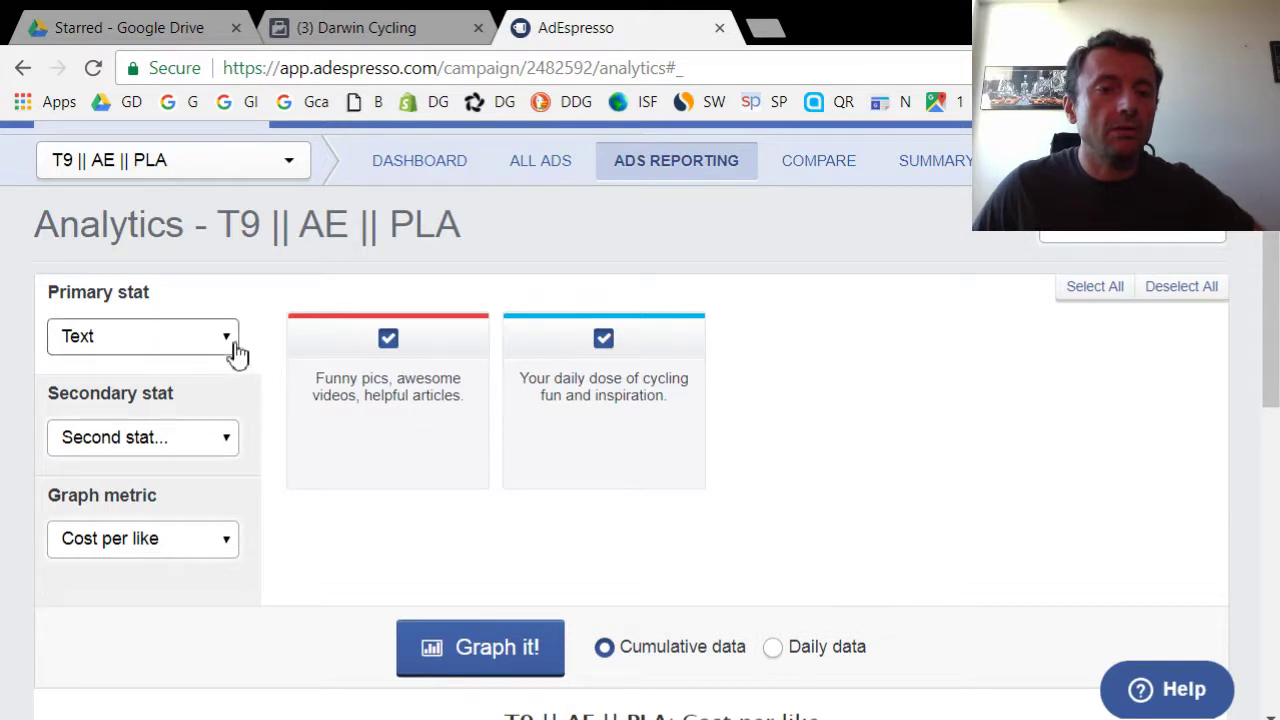
pyautogui.click(213, 430)
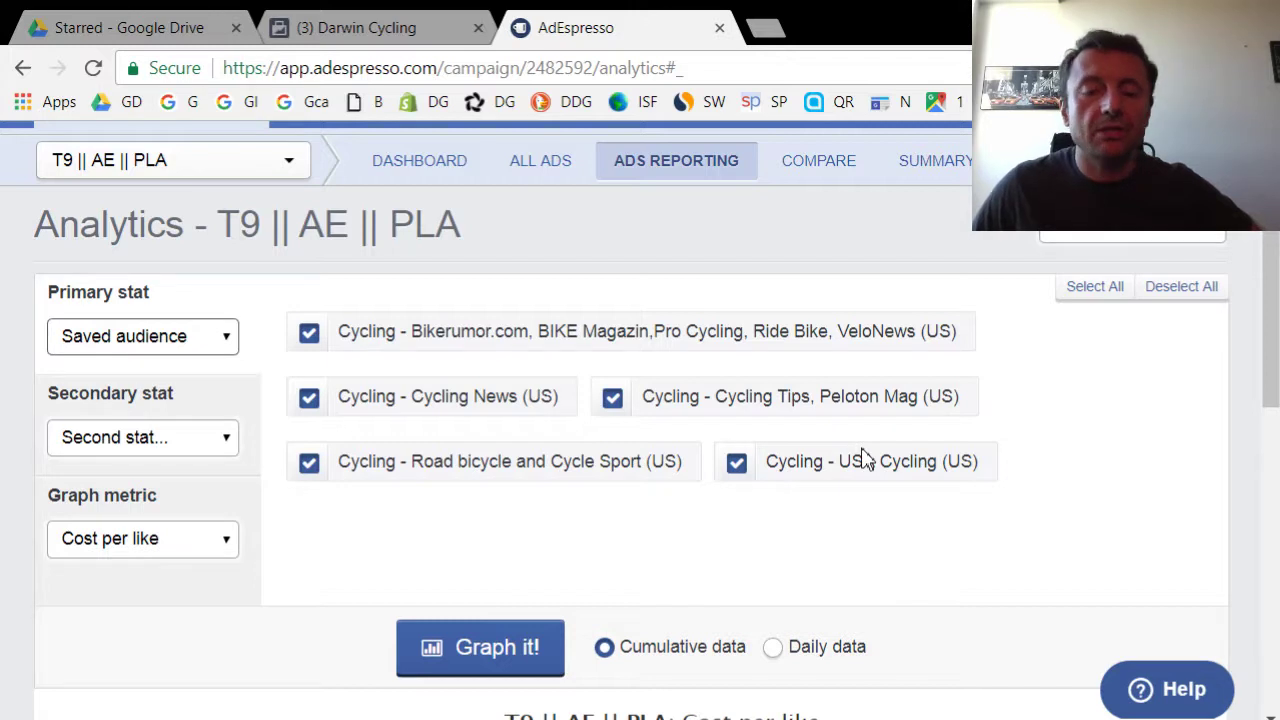
pyautogui.scroll(-1, 895, 410)
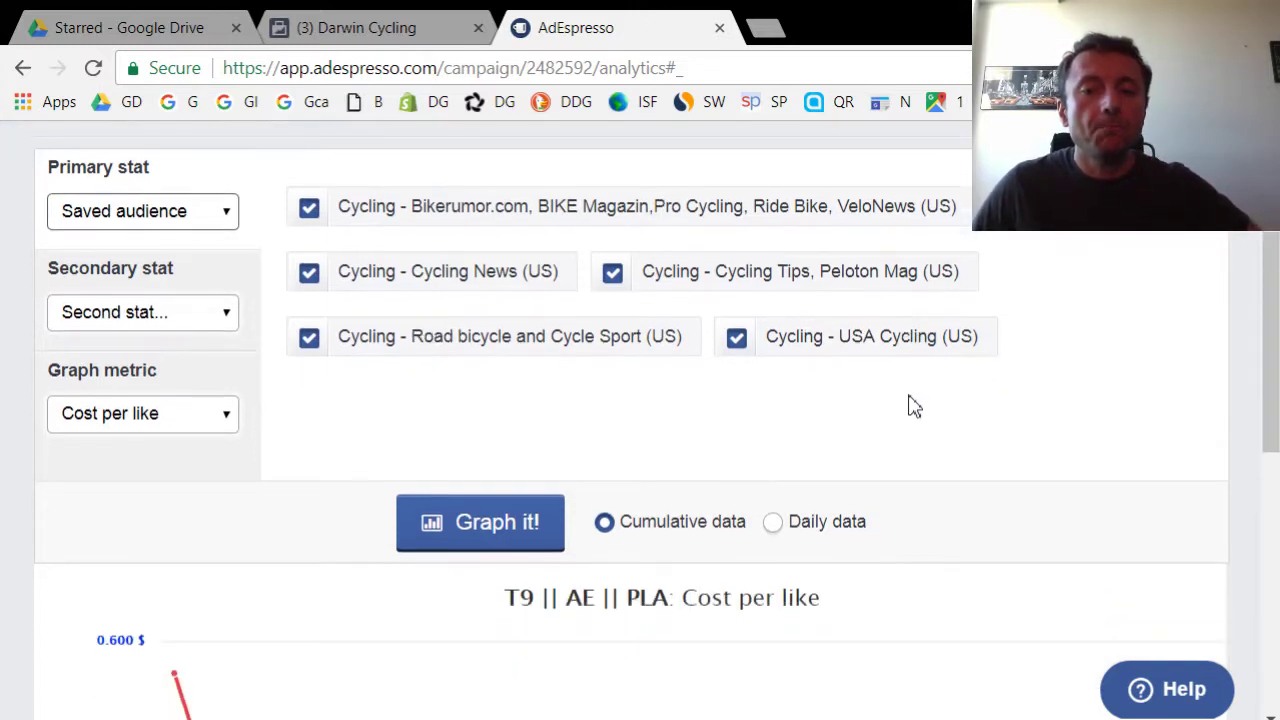
# Graph the five audiences' cost per like; Road bicycle and Cycle Sport are cheapest at $0.133
pyautogui.click(490, 540)
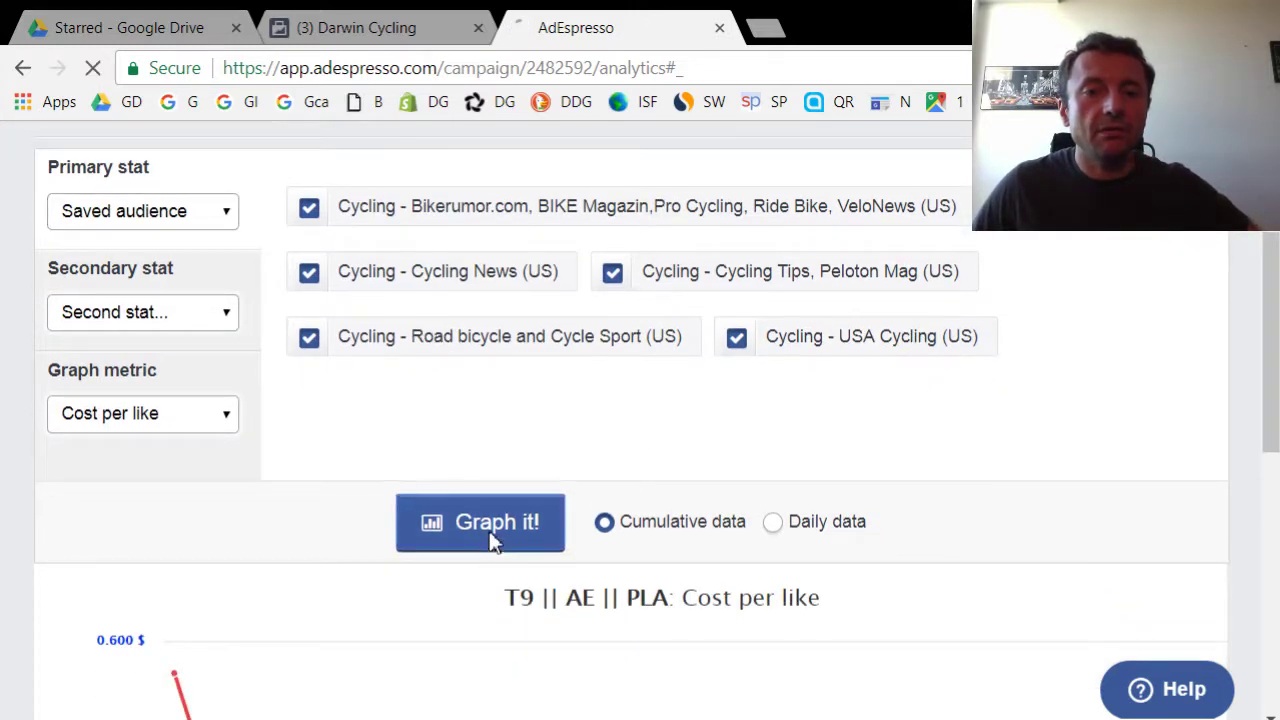
pyautogui.scroll(-3, 490, 466)
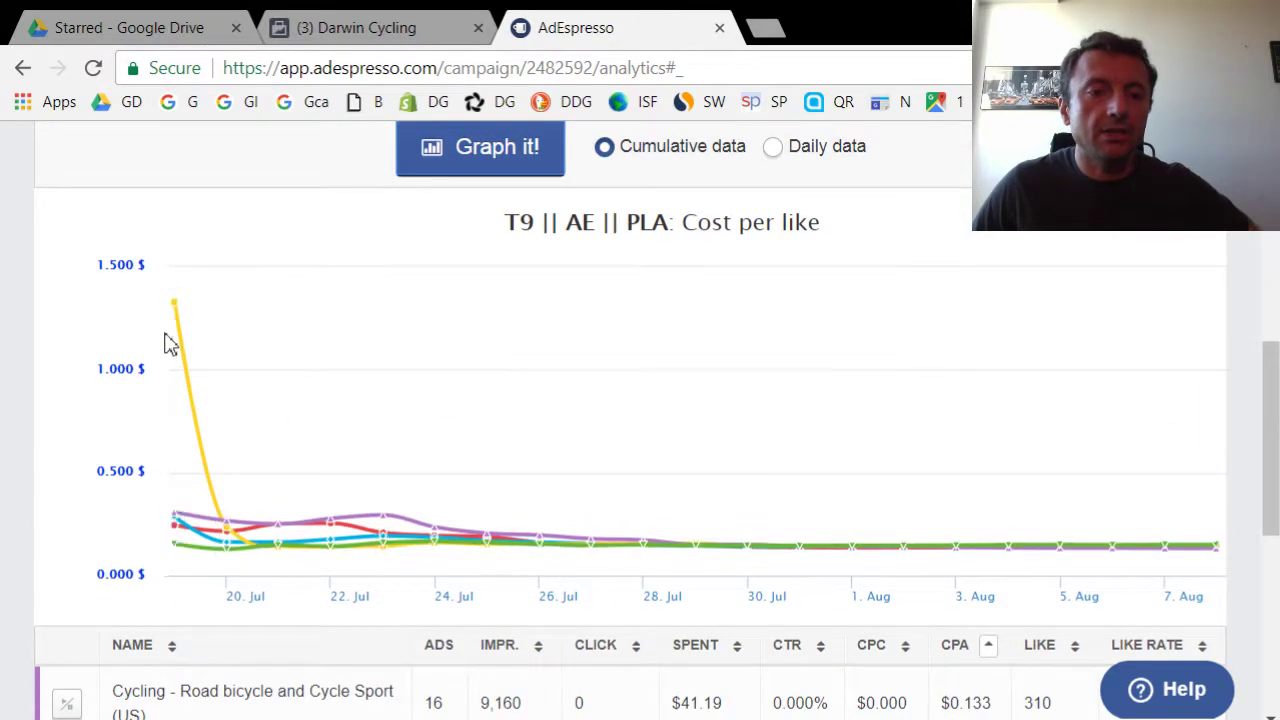
pyautogui.moveTo(175, 340)
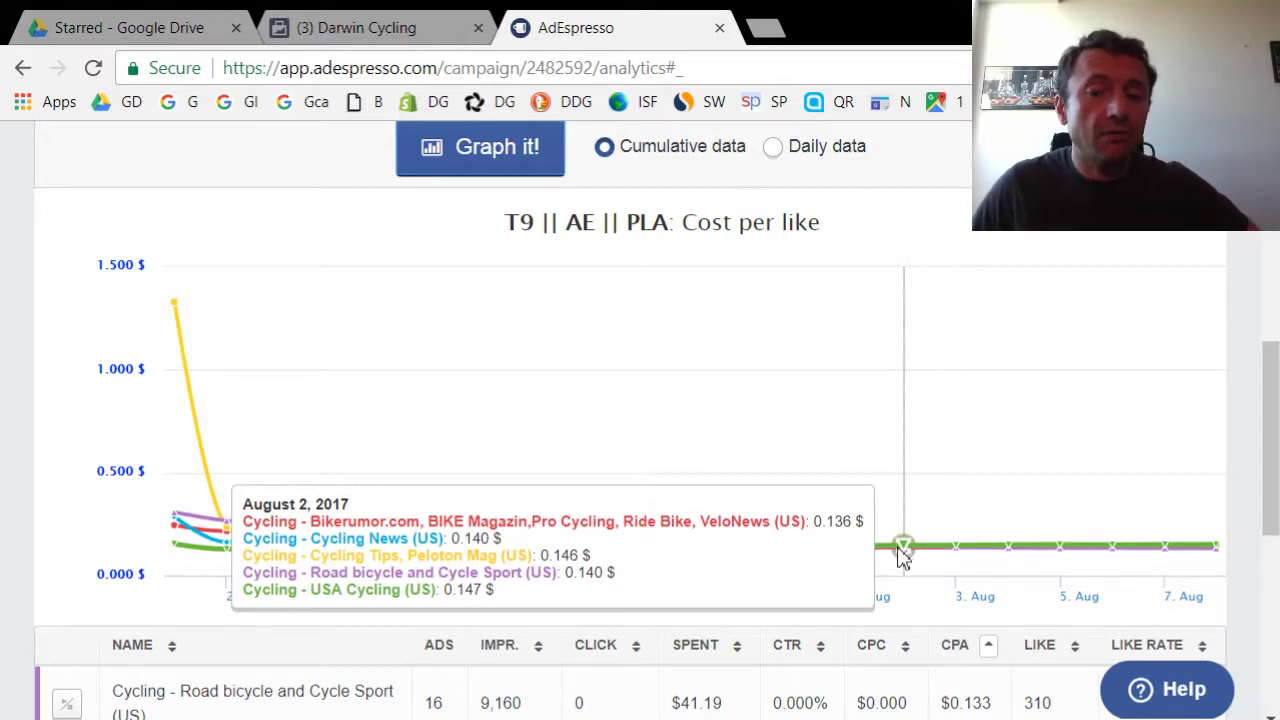
pyautogui.scroll(-2, 977, 562)
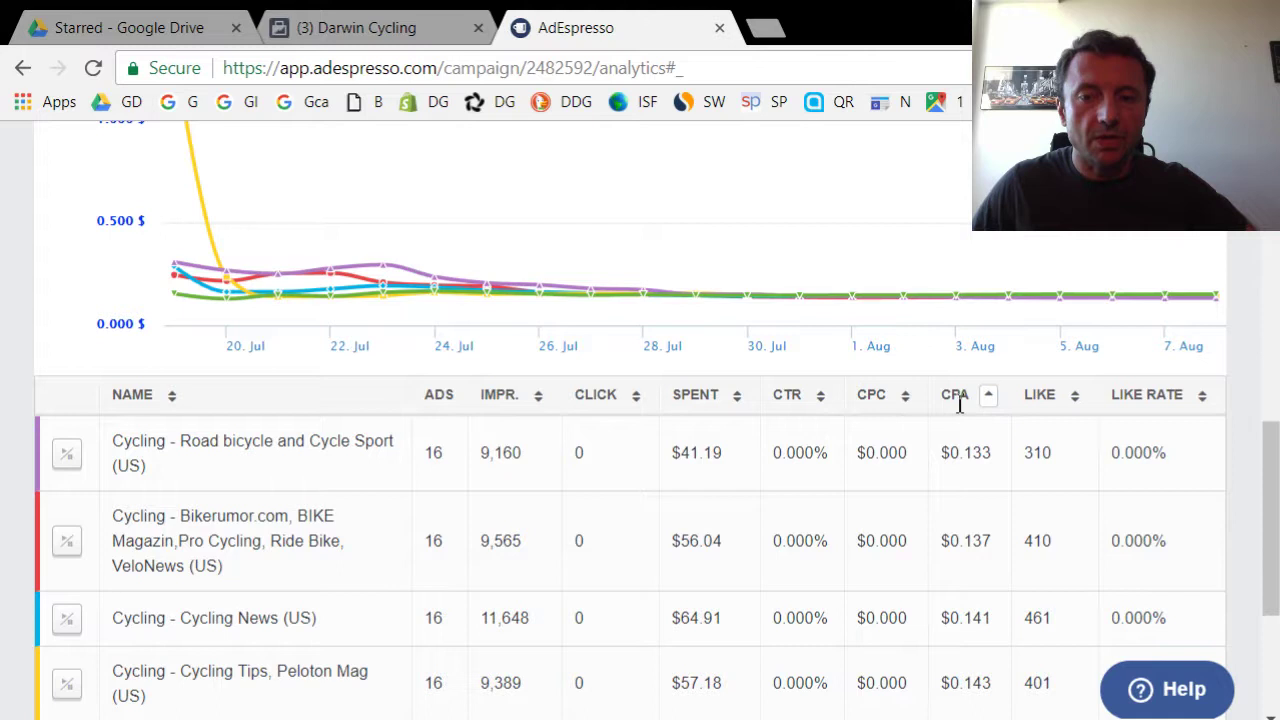
# Sort audiences by CPA ascending and mark the $0.133 lowest and USA Cycling's $0.151
pyautogui.click(990, 400)
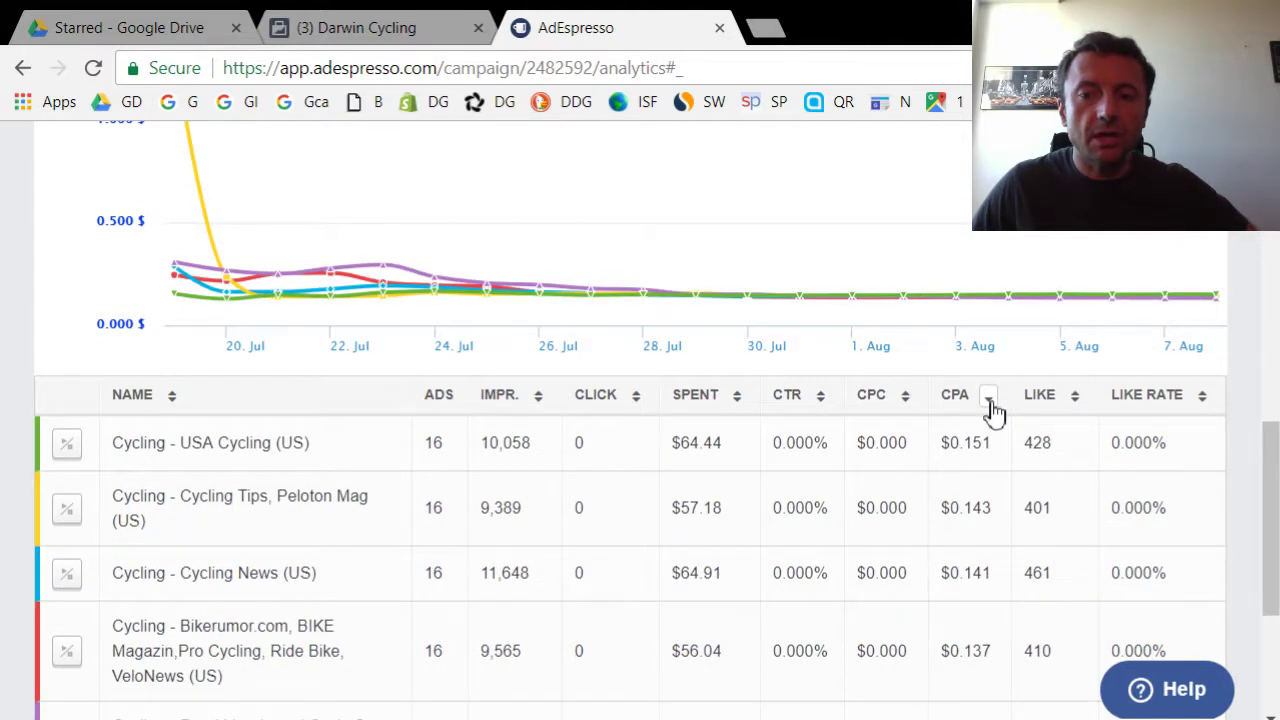
pyautogui.click(990, 400)
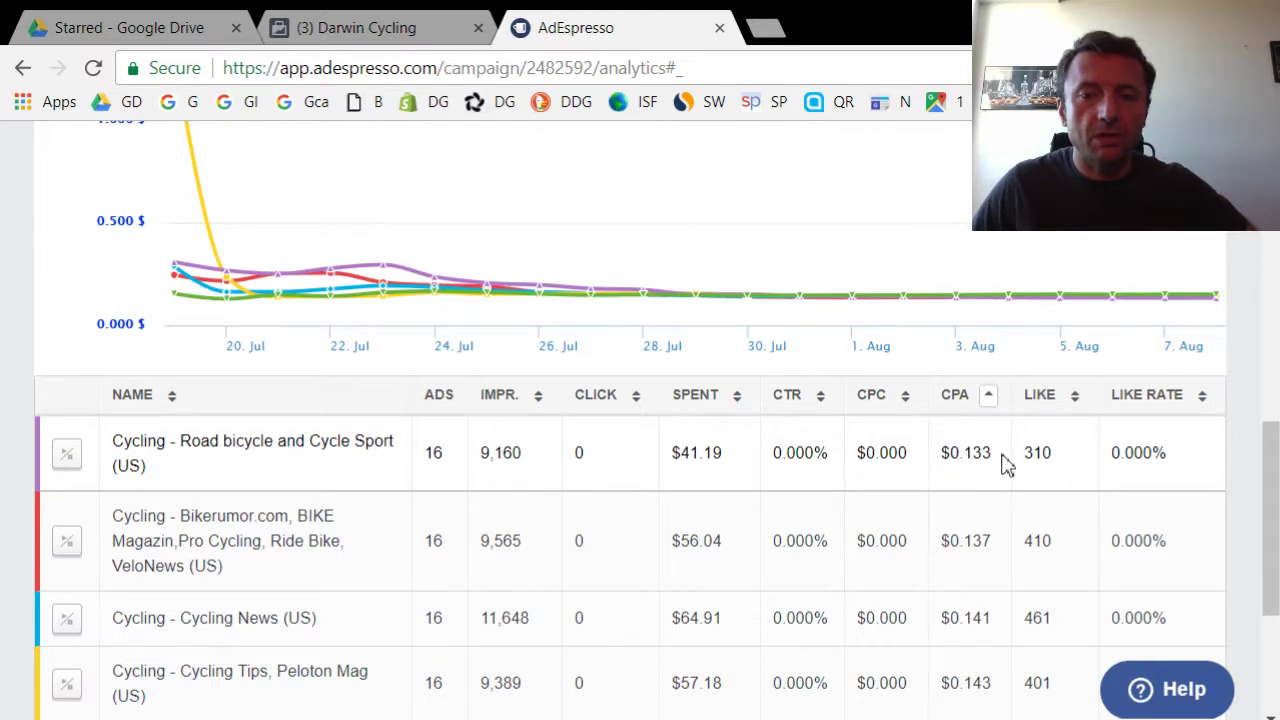
pyautogui.scroll(-2, 1000, 463)
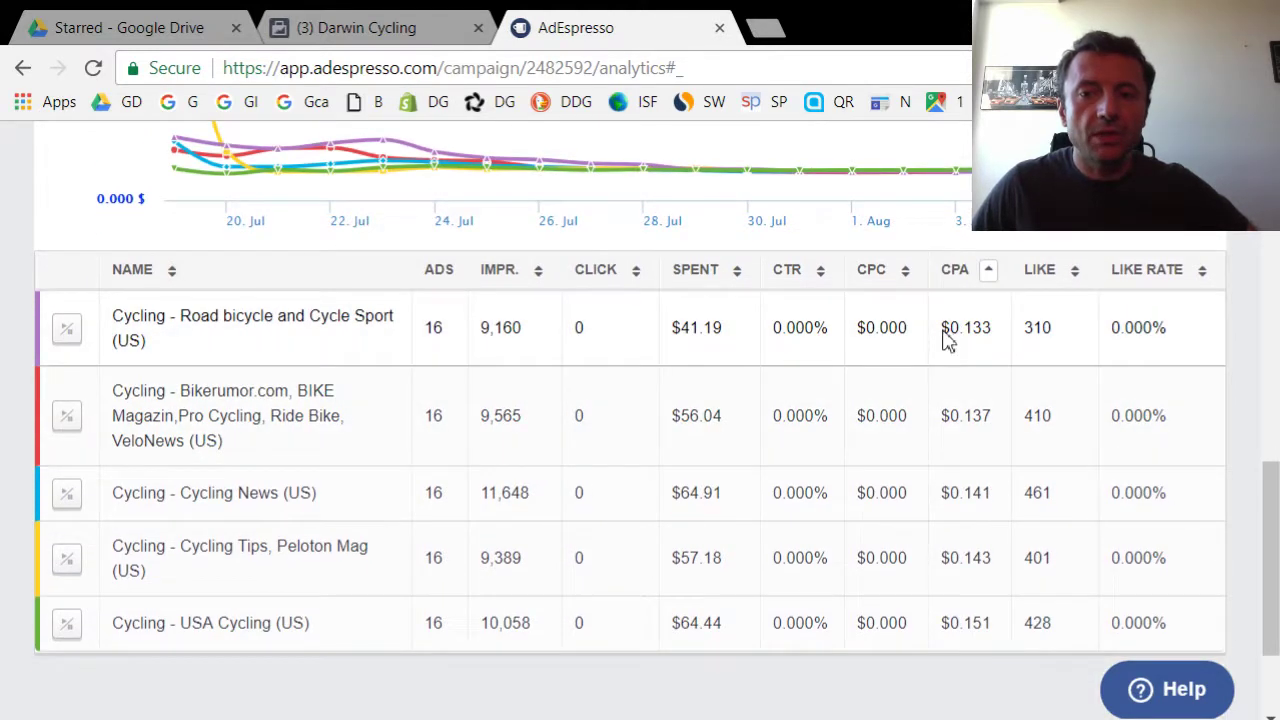
pyautogui.moveTo(945, 340); pyautogui.dragTo(997, 345)
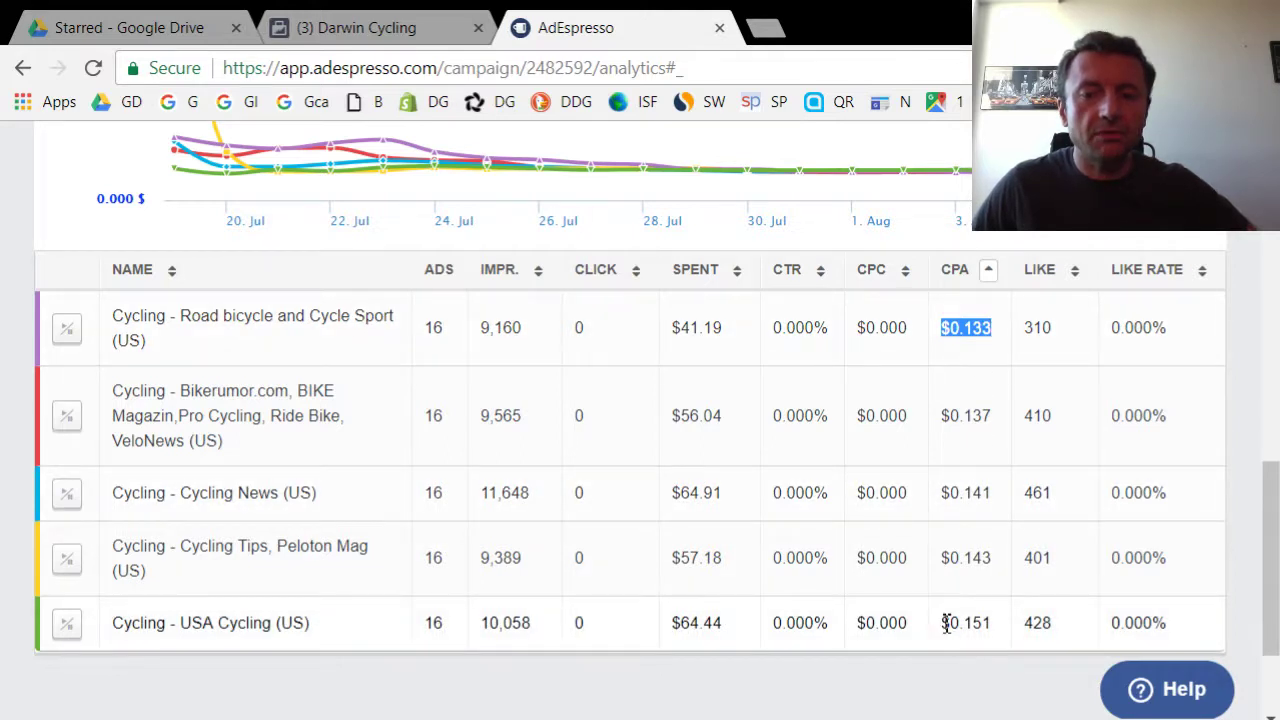
pyautogui.moveTo(944, 620); pyautogui.dragTo(1000, 634)
pyautogui.scroll(-2, 986, 623)
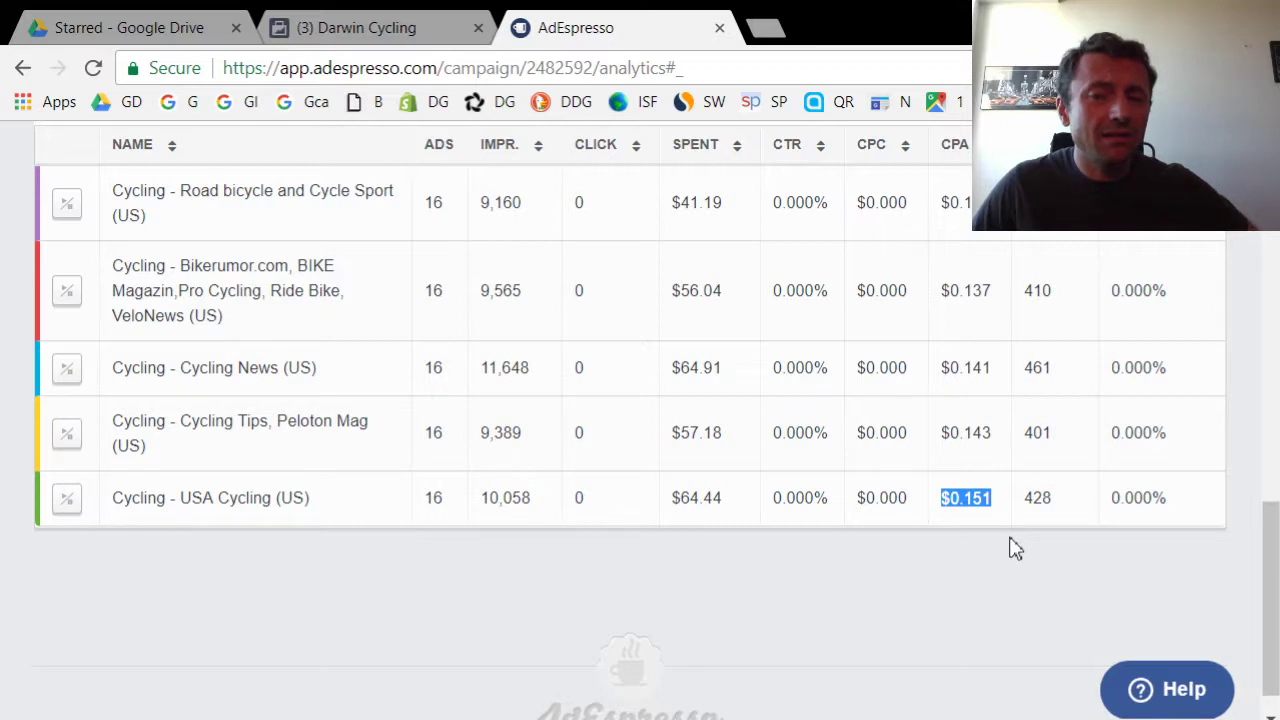
pyautogui.scroll(1, 1010, 549)
pyautogui.scroll(-1, 1011, 545)
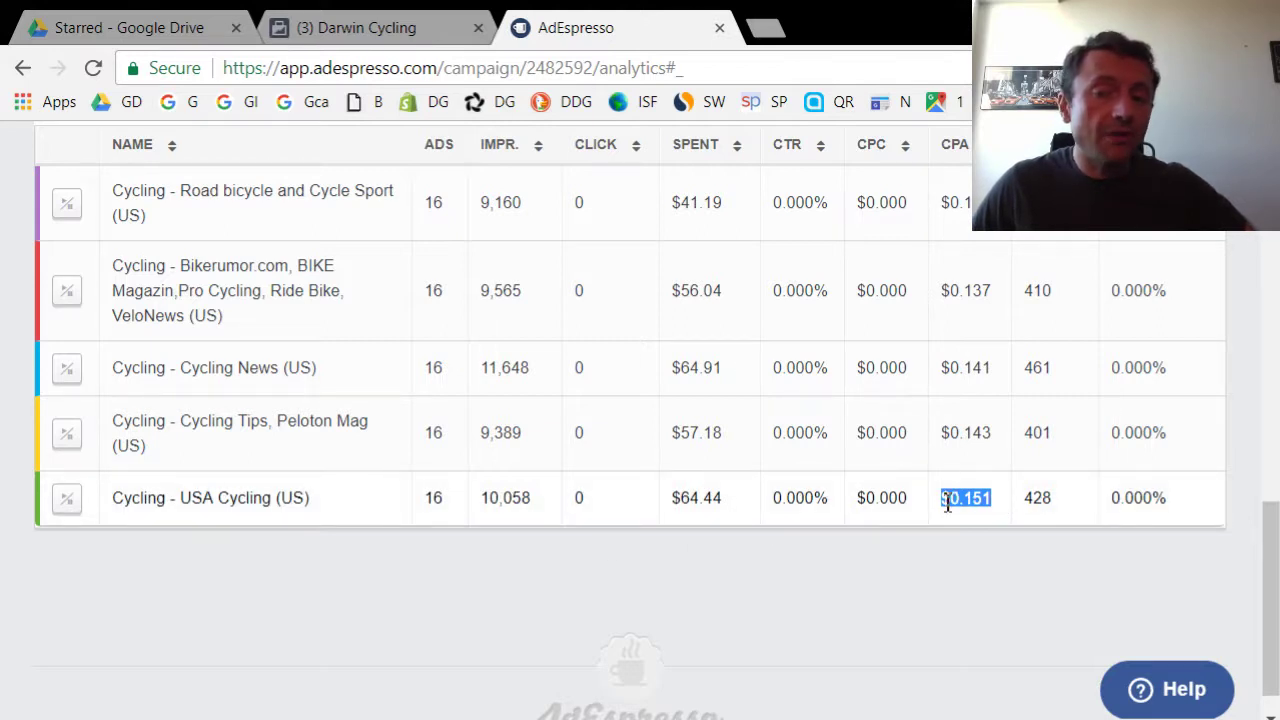
pyautogui.scroll(5, 945, 500)
pyautogui.scroll(6, 948, 513)
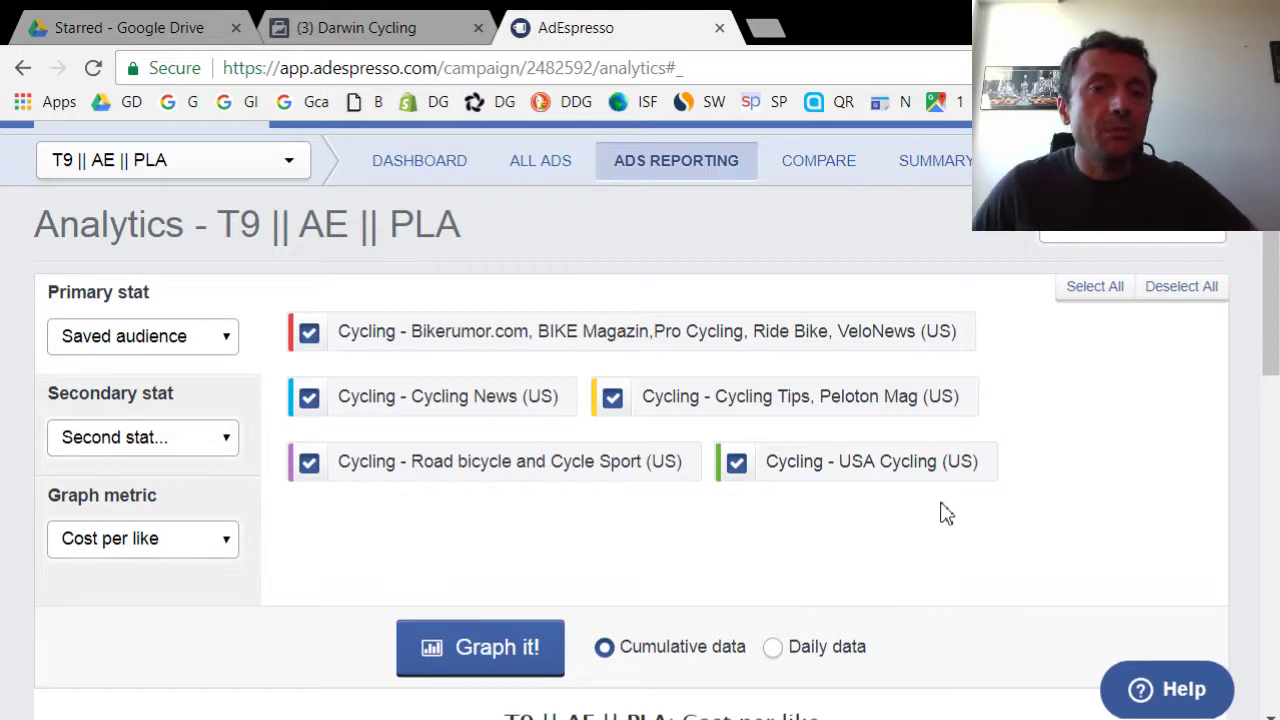
# Switch the Primary stat back to Image and redraw the cumulative cost-per-like graph
pyautogui.click(174, 376)
pyautogui.scroll(-3, 560, 516)
pyautogui.click(523, 528)
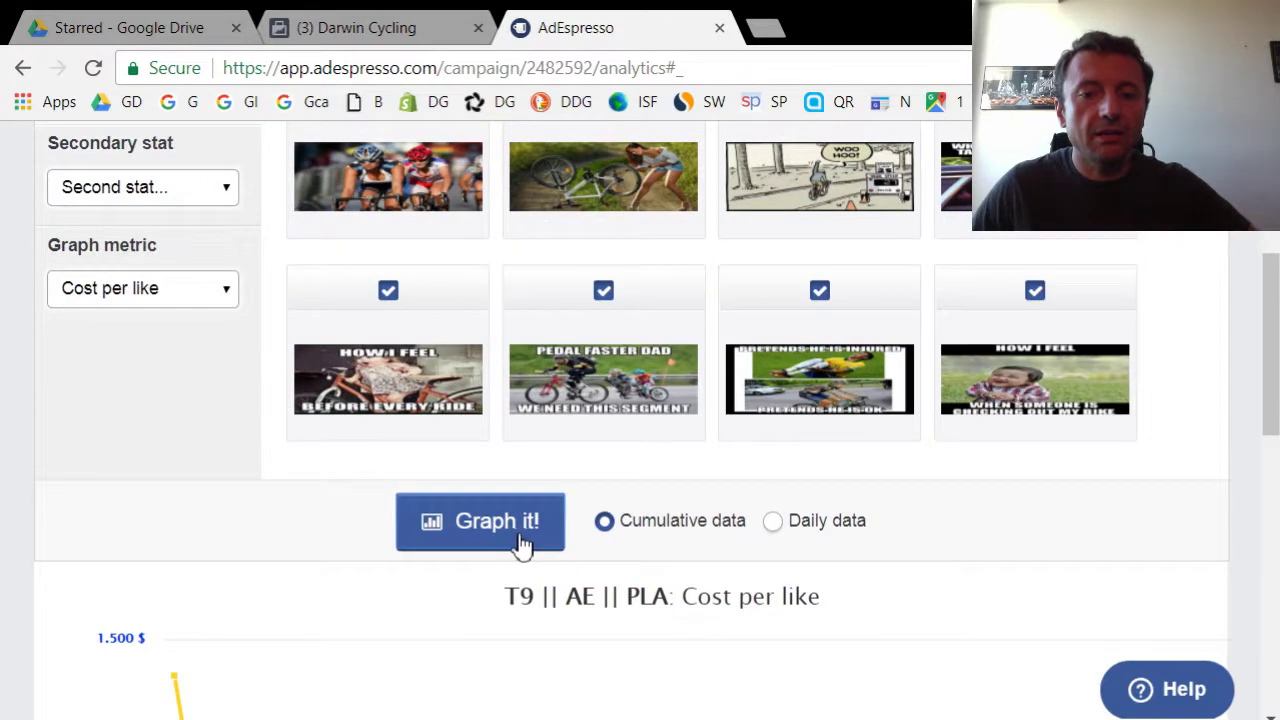
# Read each of the eight images' cost per like from the chart
pyautogui.scroll(-3, 694, 529)
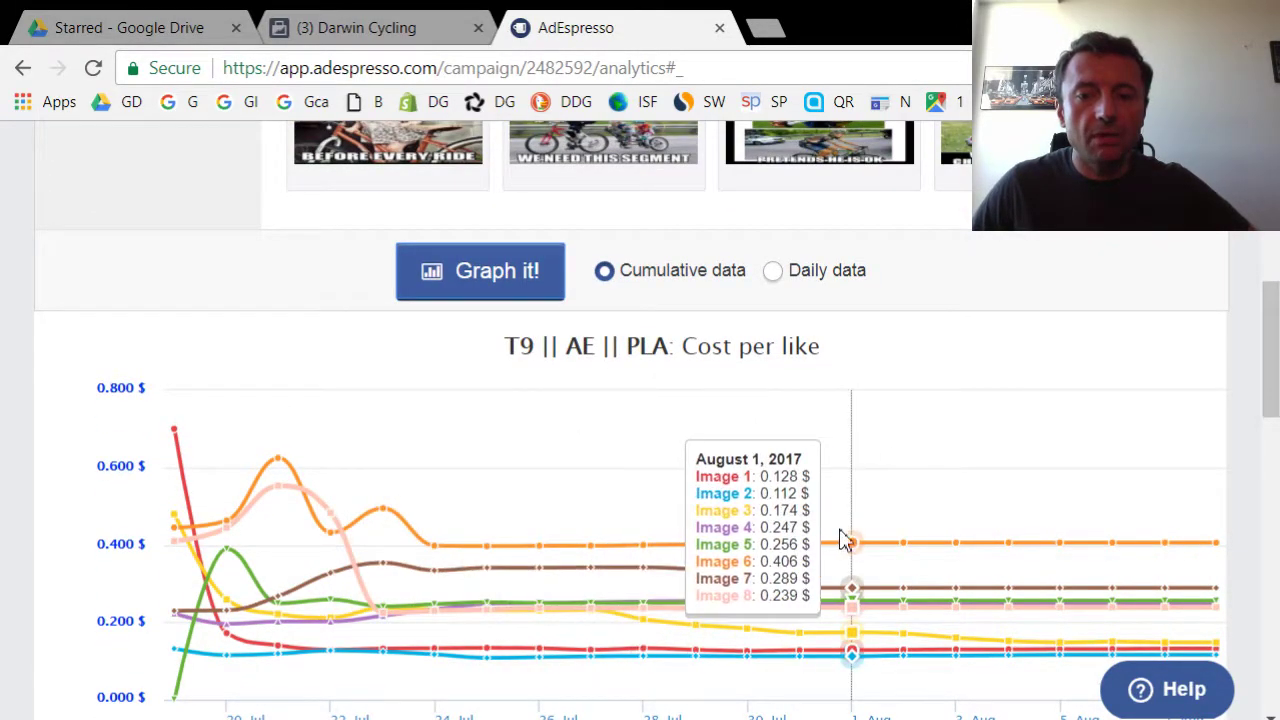
pyautogui.scroll(-1, 923, 535)
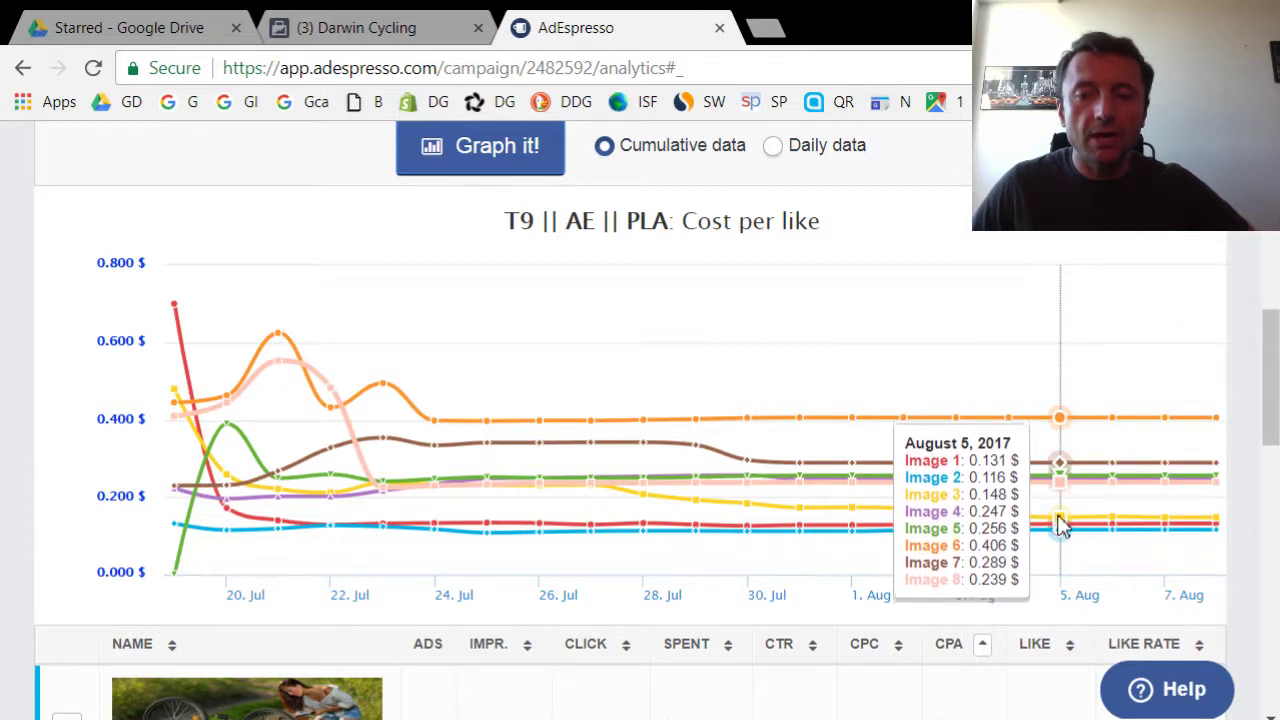
pyautogui.scroll(-2, 1050, 450)
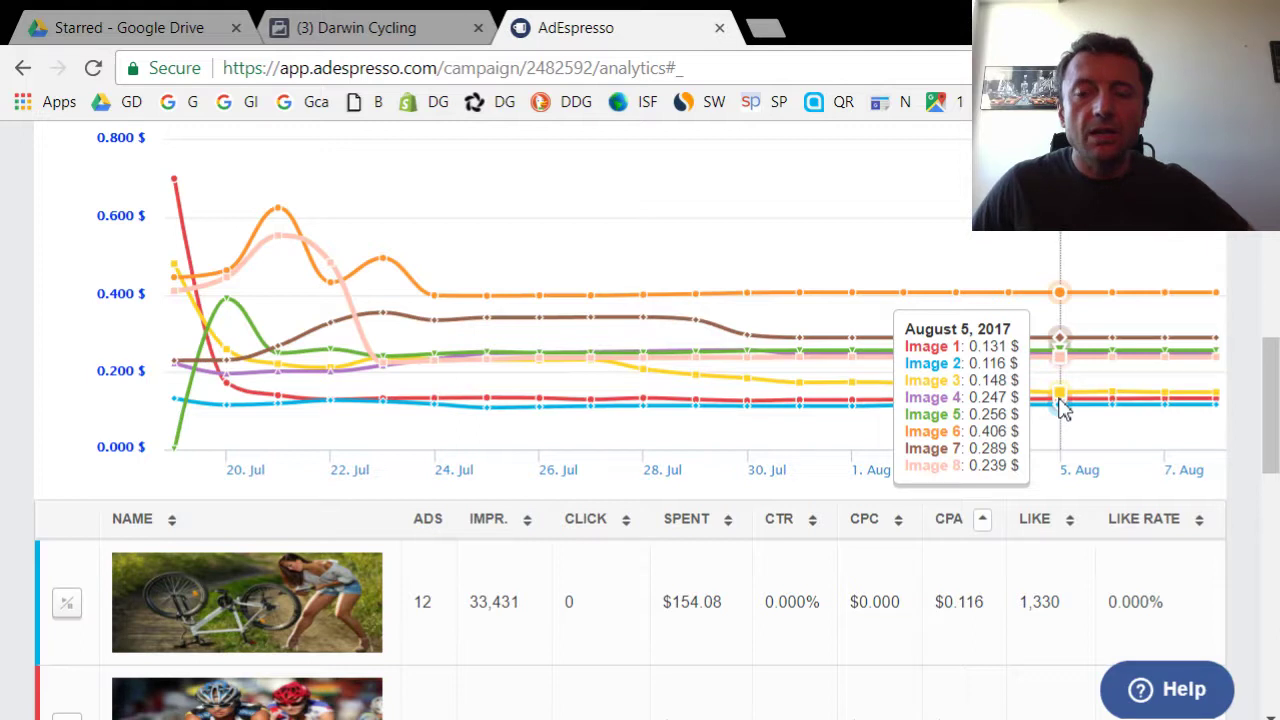
pyautogui.scroll(3, 985, 430)
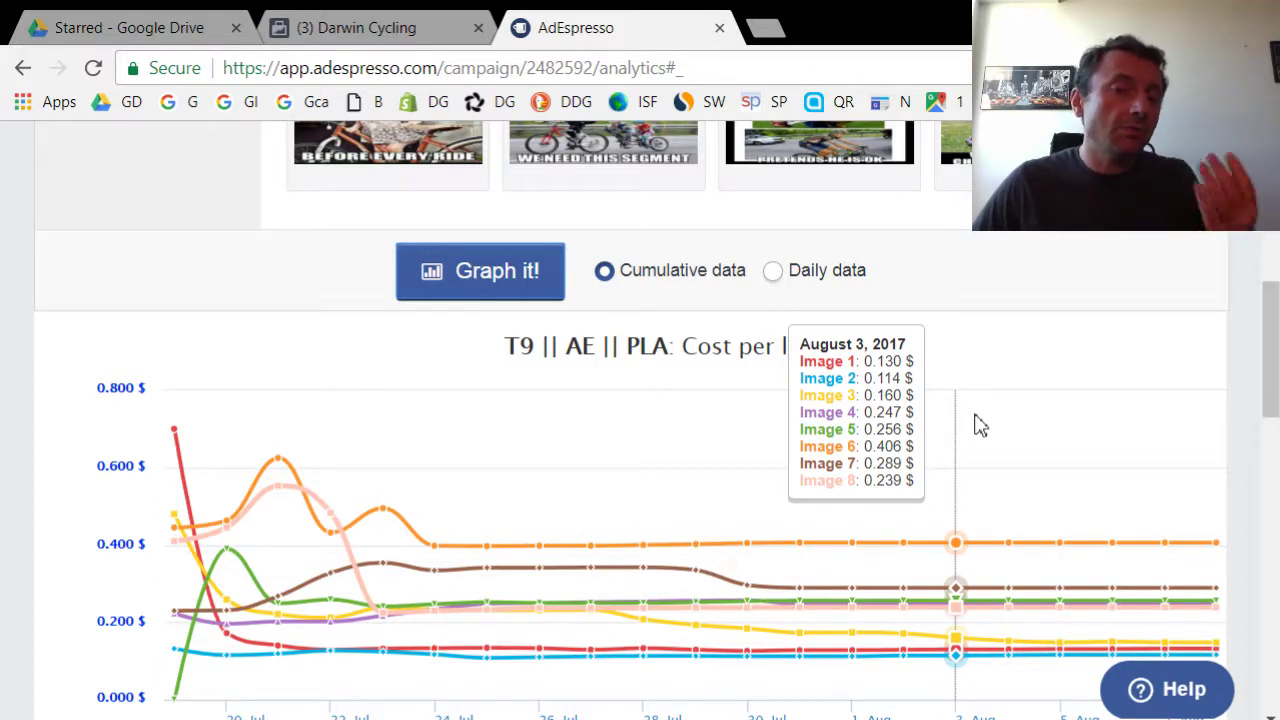
pyautogui.scroll(1, 979, 426)
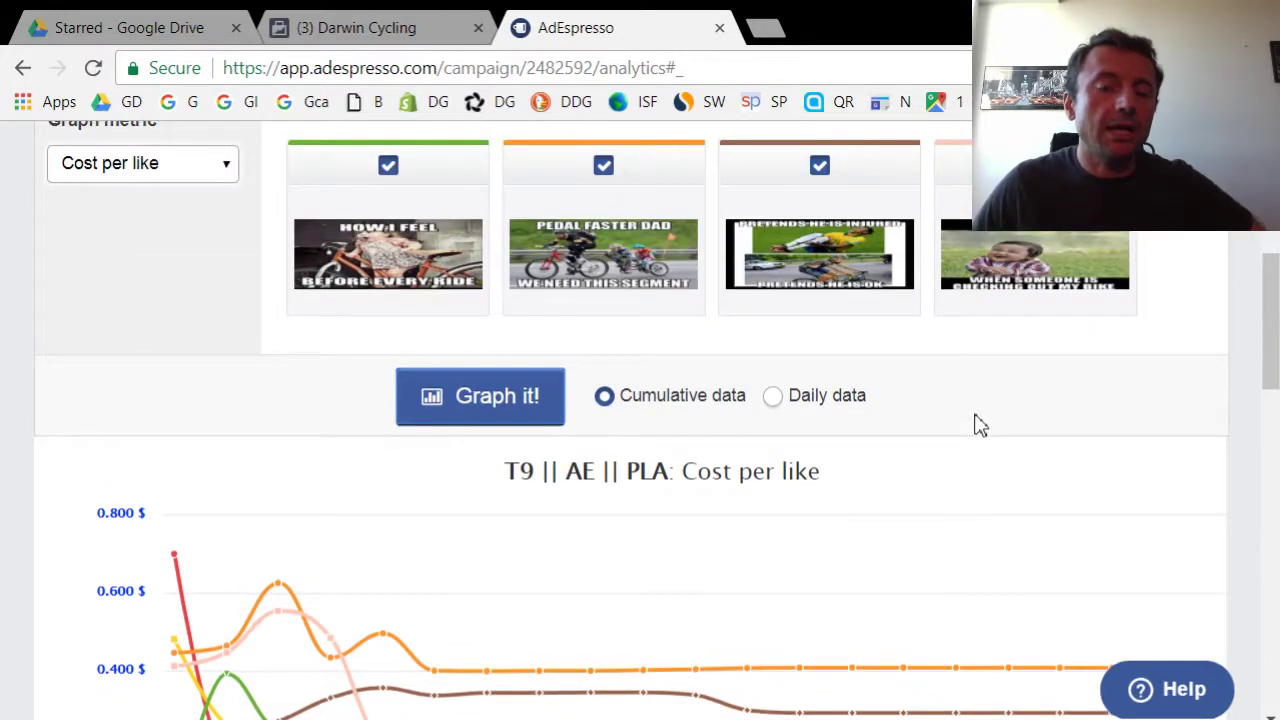
pyautogui.scroll(-1, 979, 426)
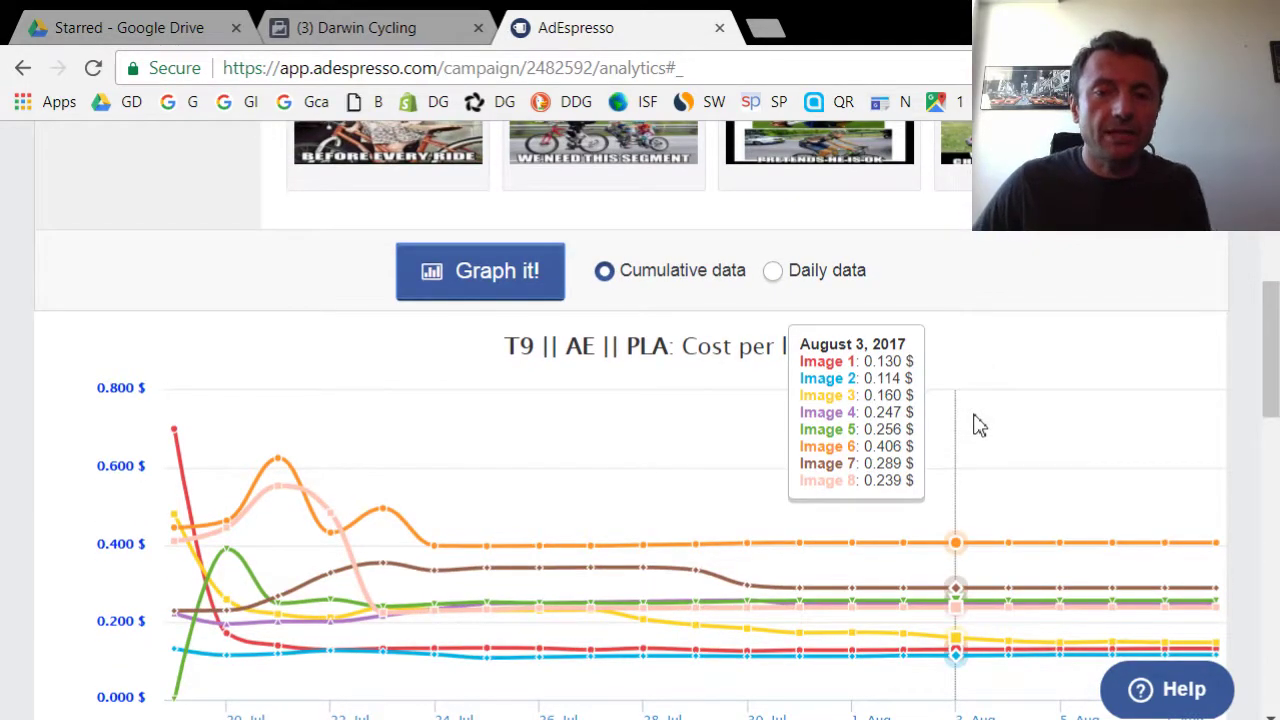